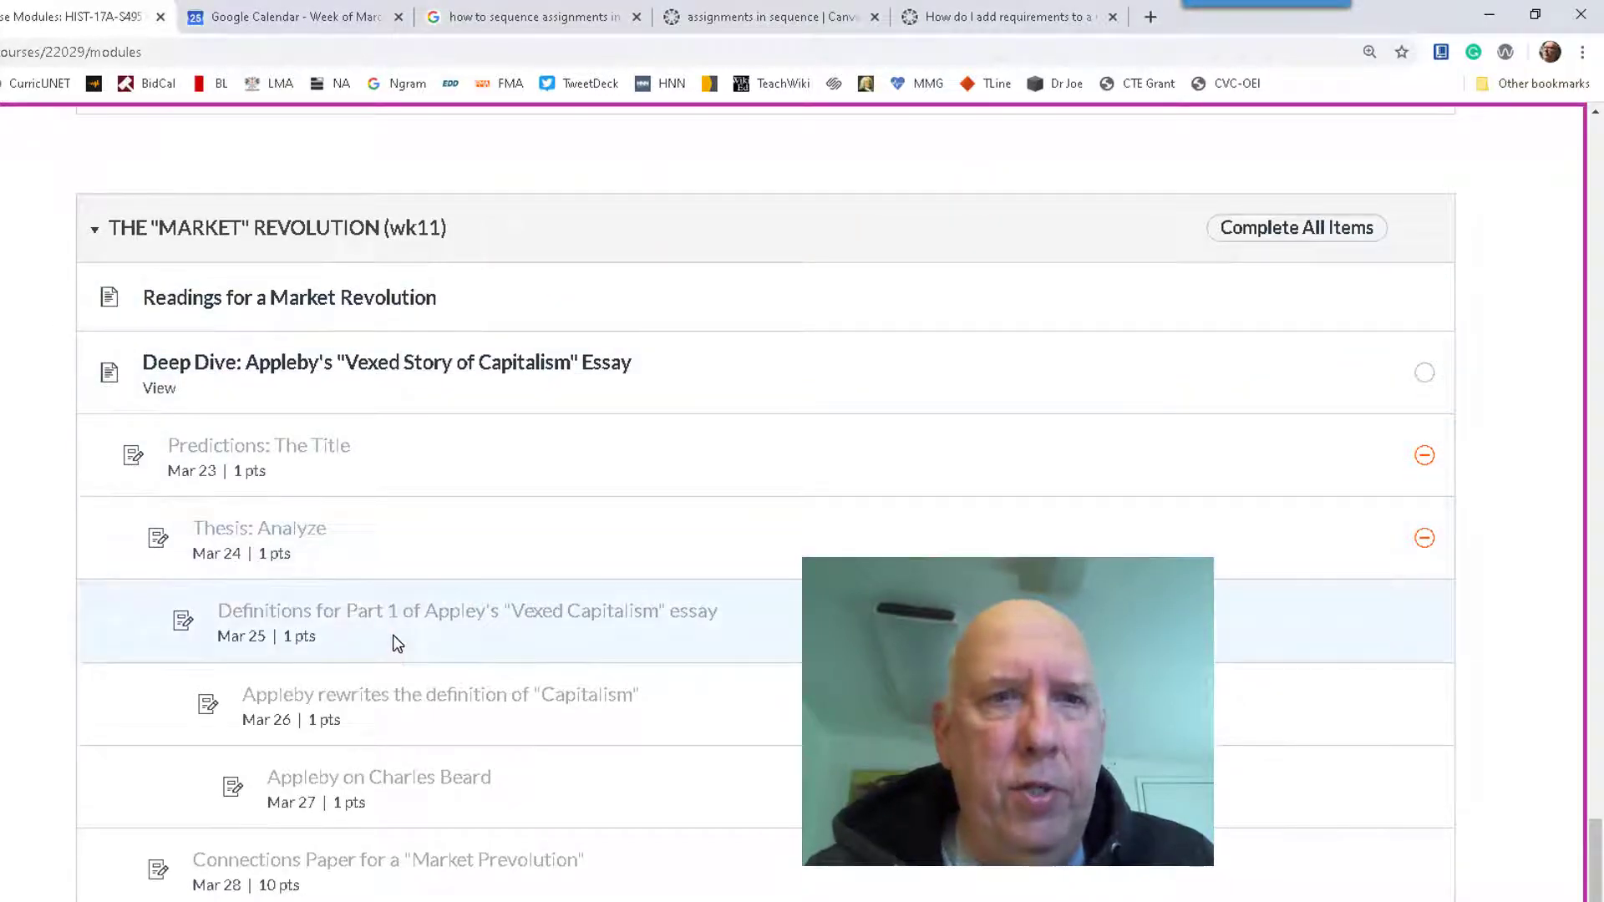
As a student, view the Deep Dive page and the Thesis: Analyze assignment, returning to Modules after each
{"action": "double_click", "coordinate": [407, 696]}
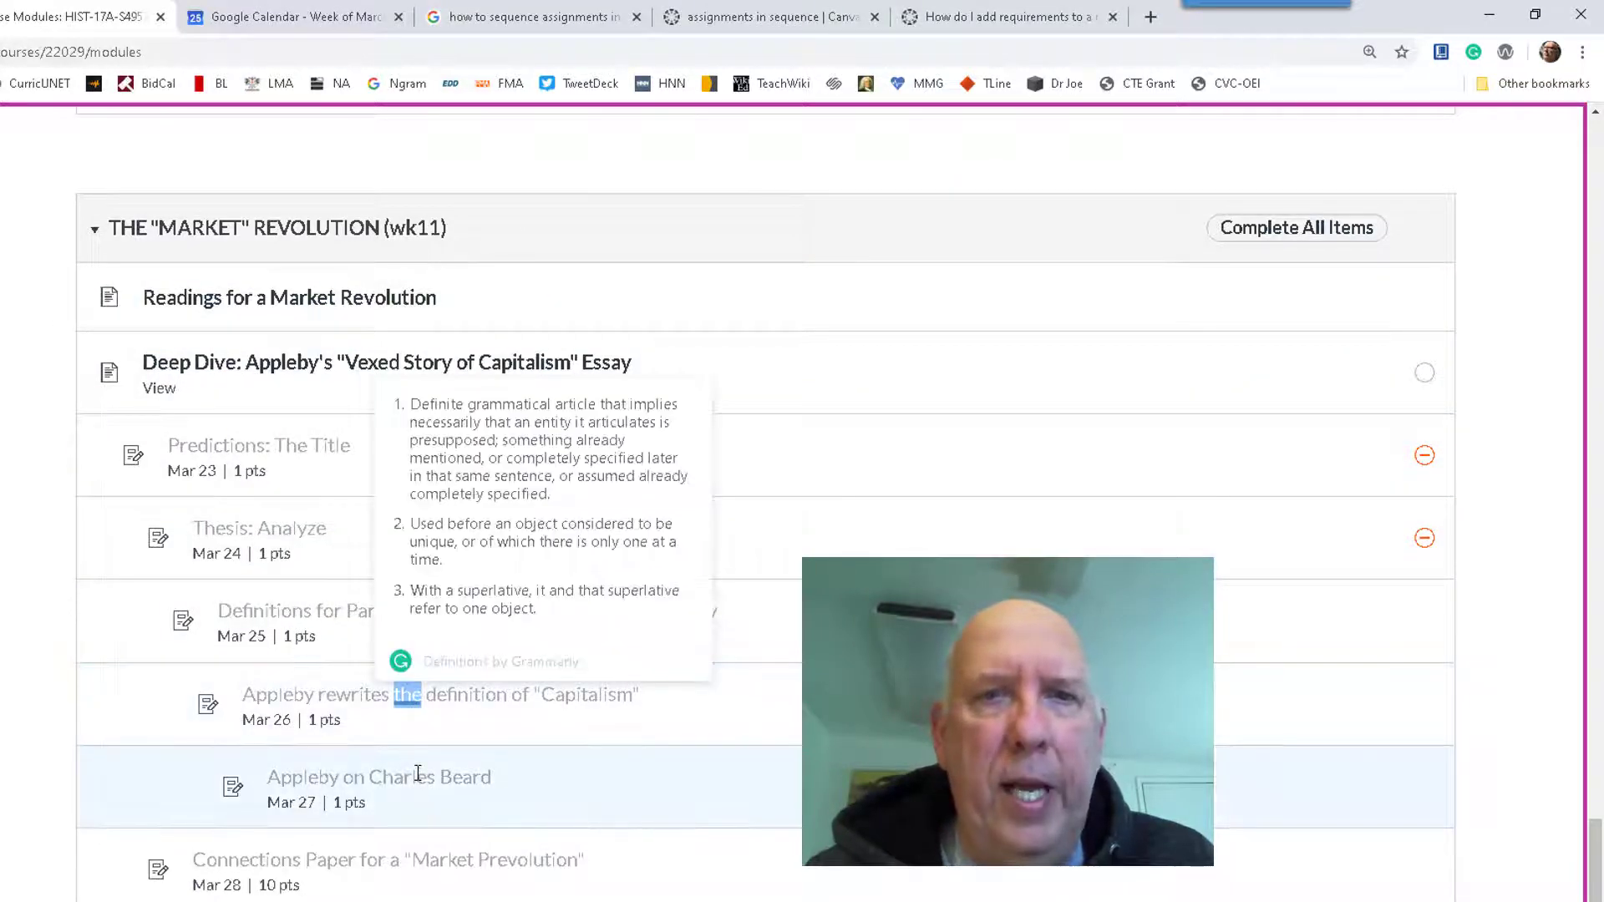
{"action": "left_click", "coordinate": [417, 773]}
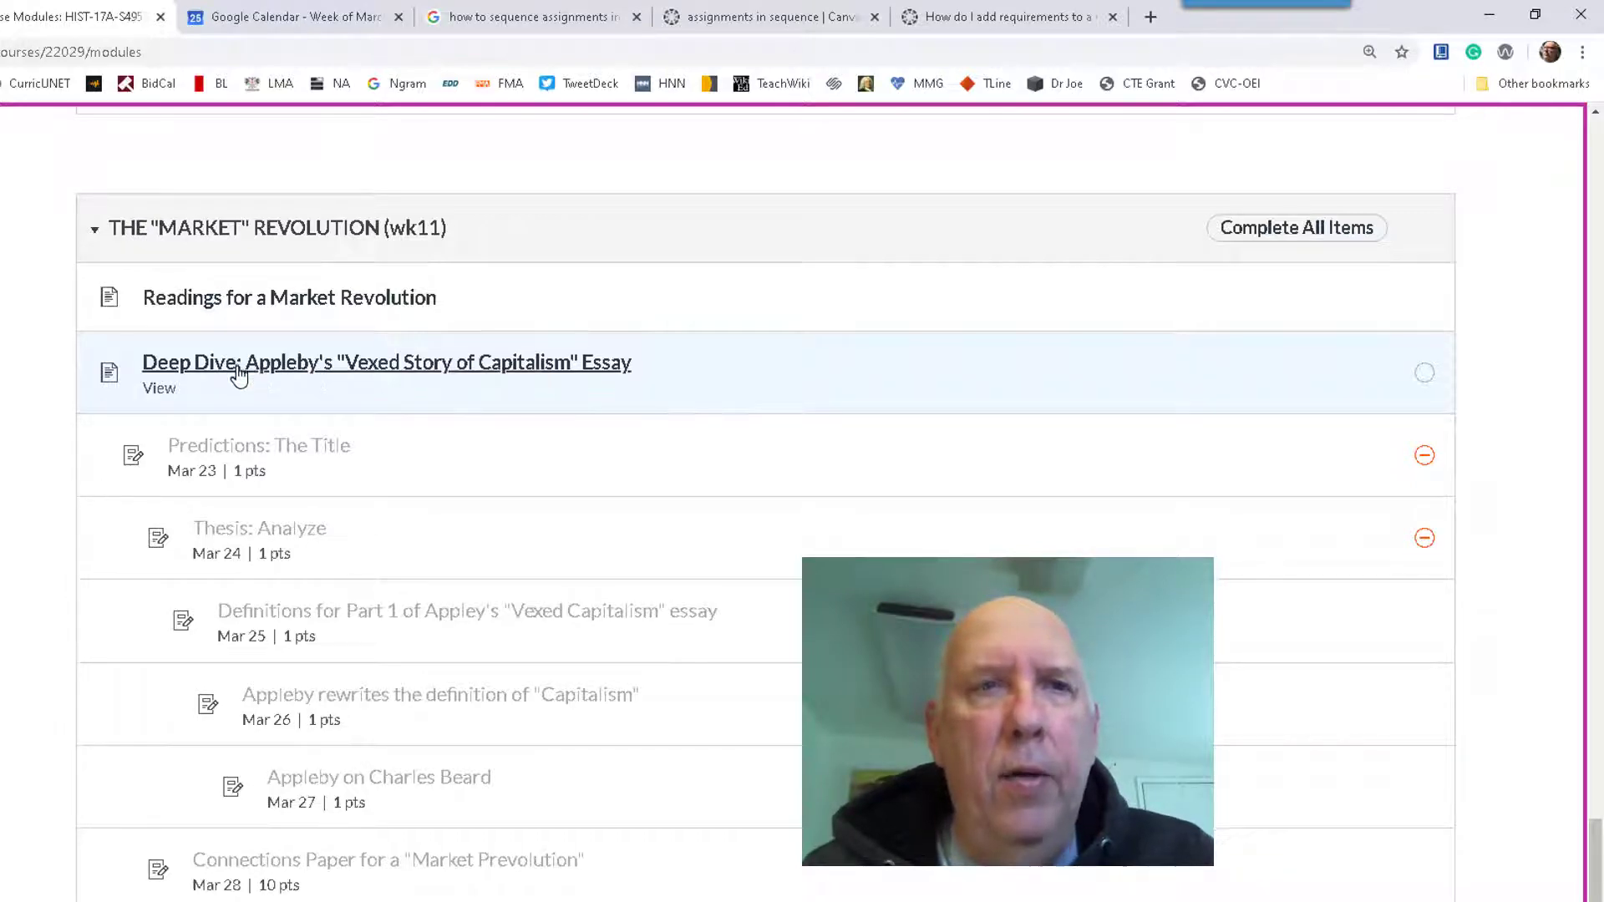
{"action": "left_click", "coordinate": [334, 371]}
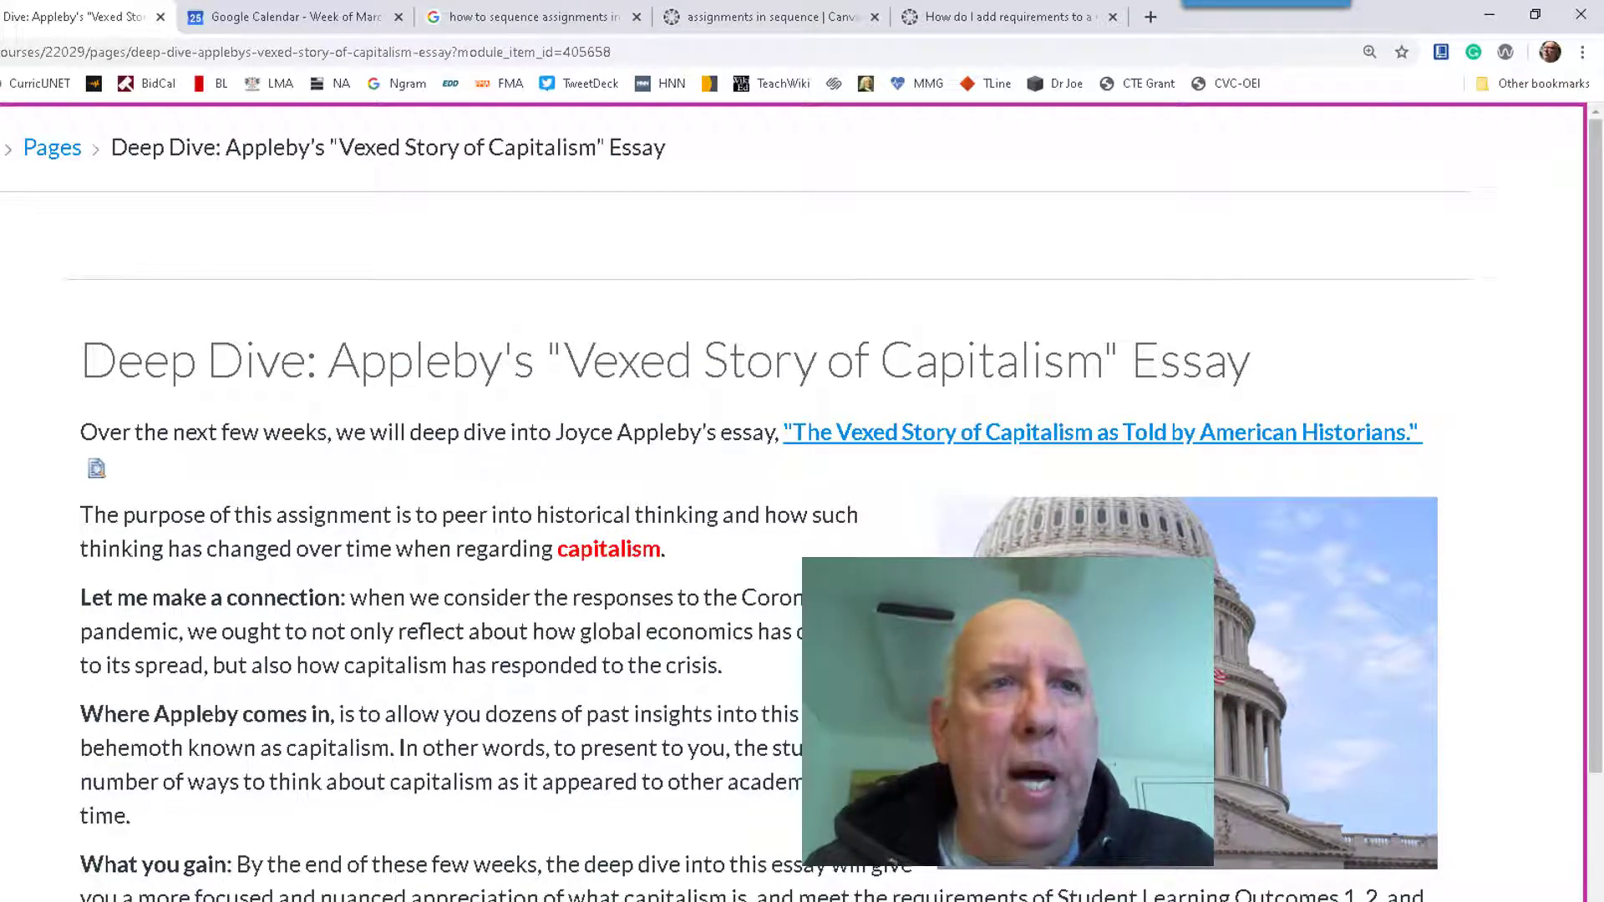
{"action": "key", "text": "alt+Left"}
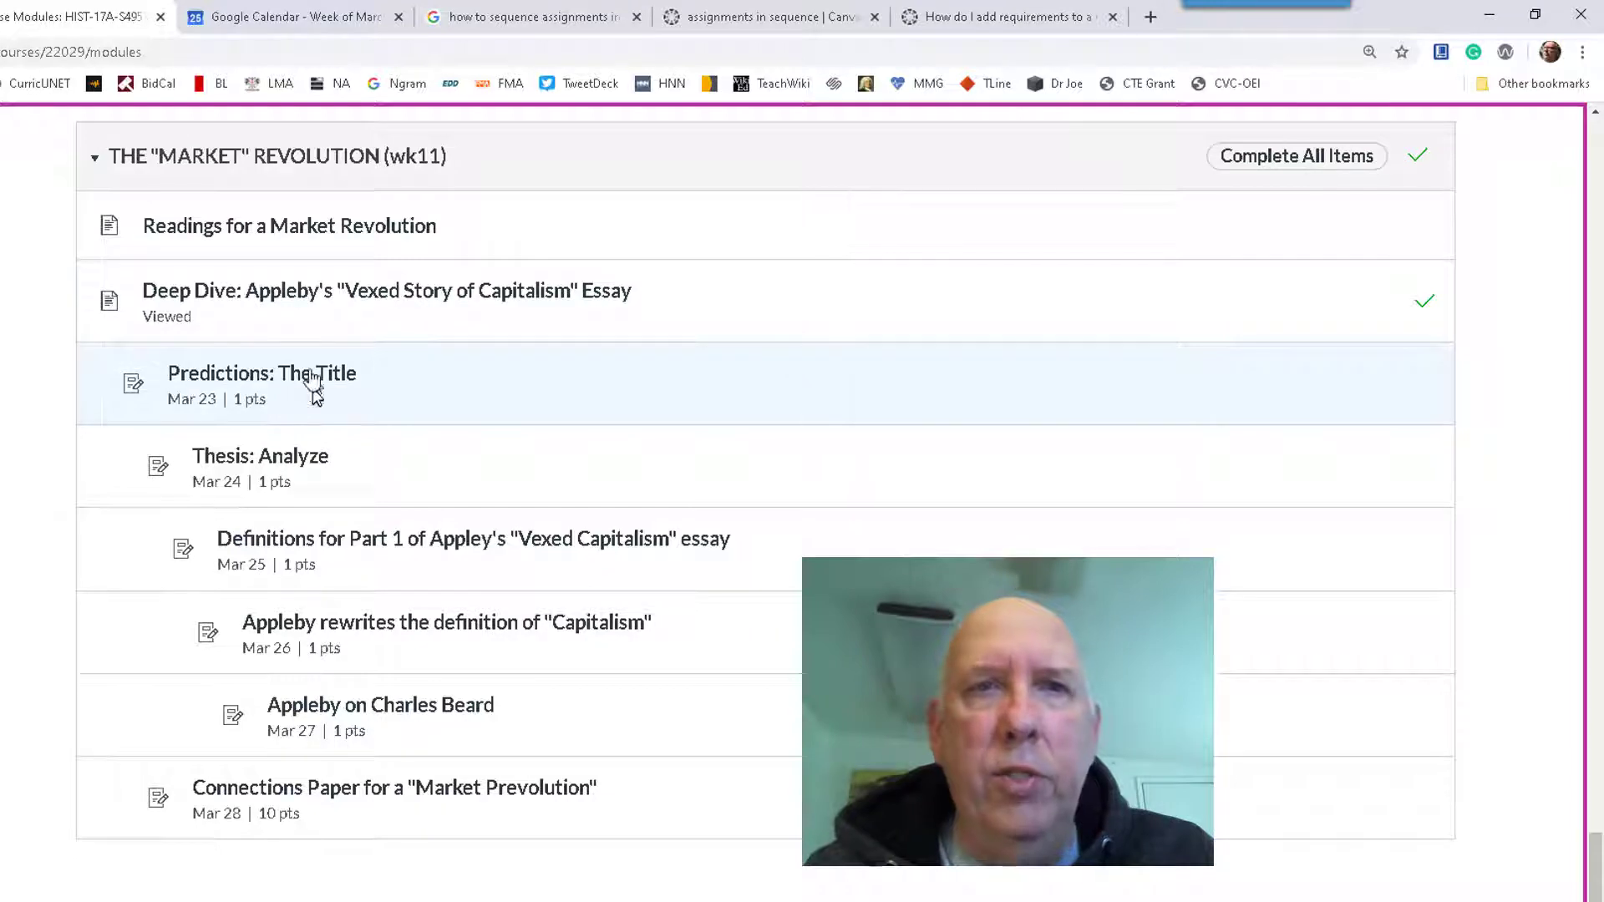
{"action": "left_click", "coordinate": [320, 455]}
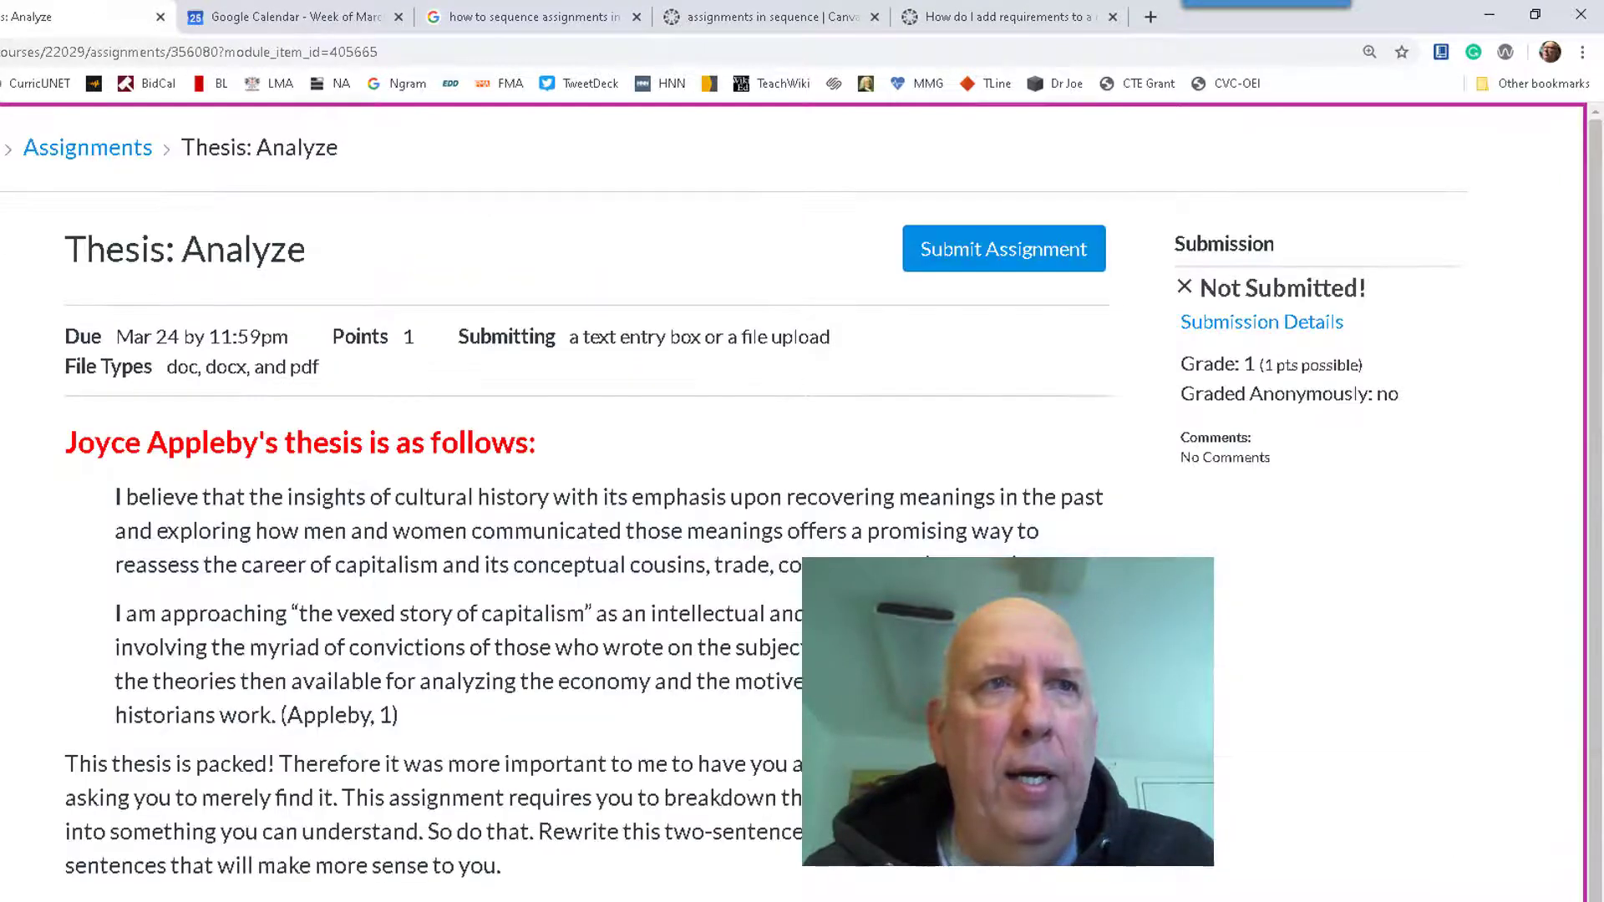
{"action": "key", "text": "alt+Left"}
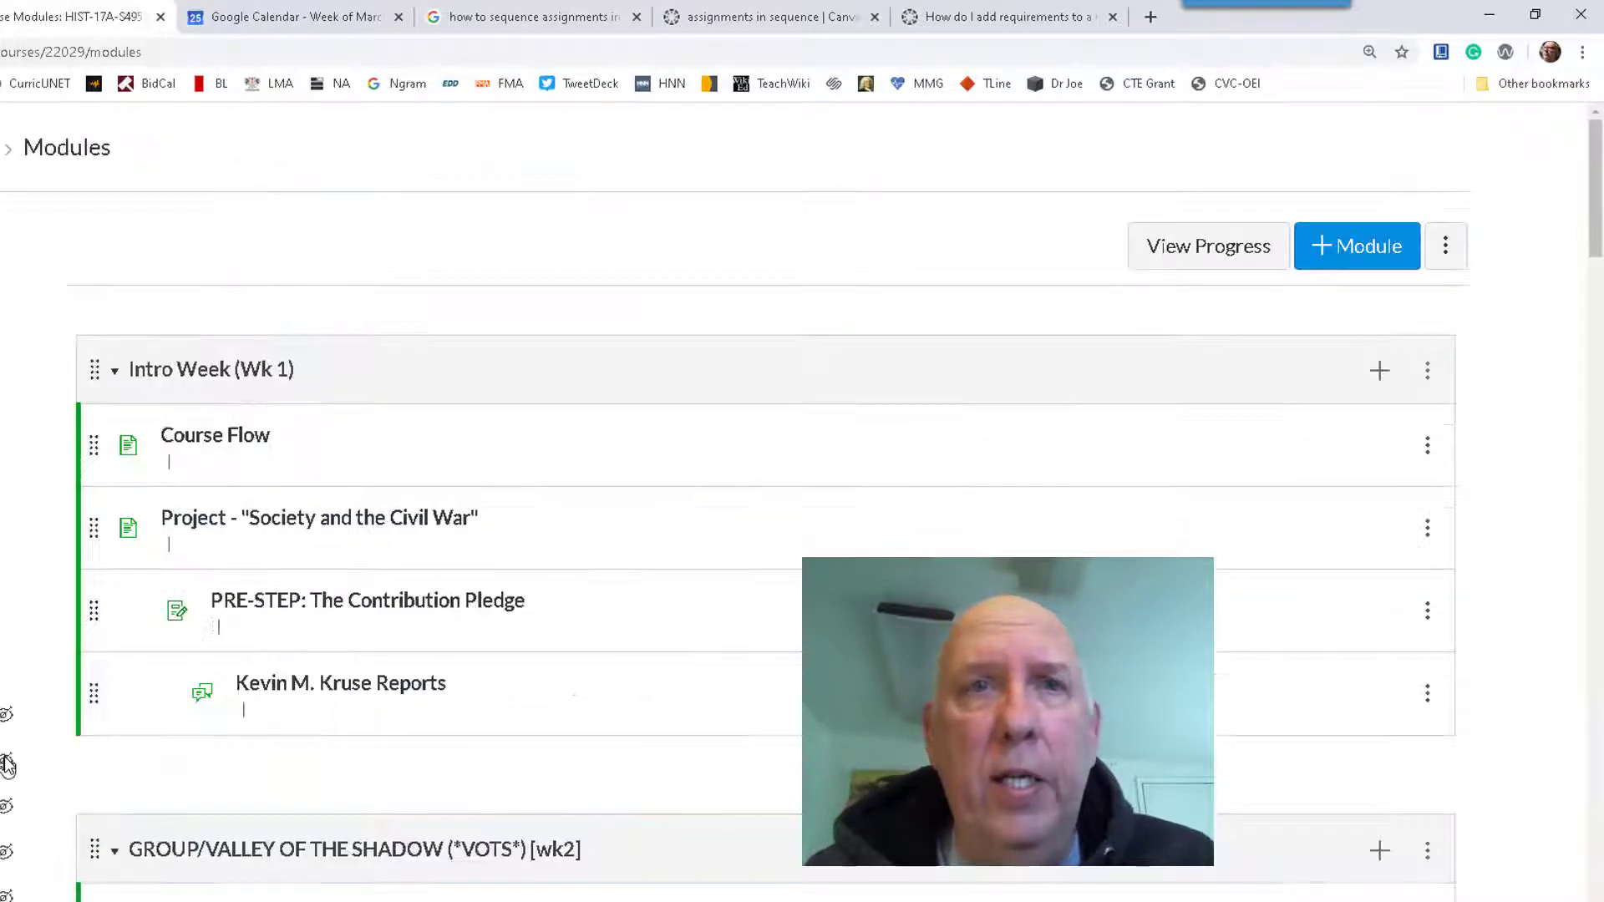
Scroll down to the wk 13 module, which holds only the Deep Dive, Part 2 page
{"action": "scroll", "coordinate": [17, 760], "scroll_direction": "down", "scroll_amount": 20}
{"action": "scroll", "coordinate": [360, 652], "scroll_direction": "down", "scroll_amount": 2}
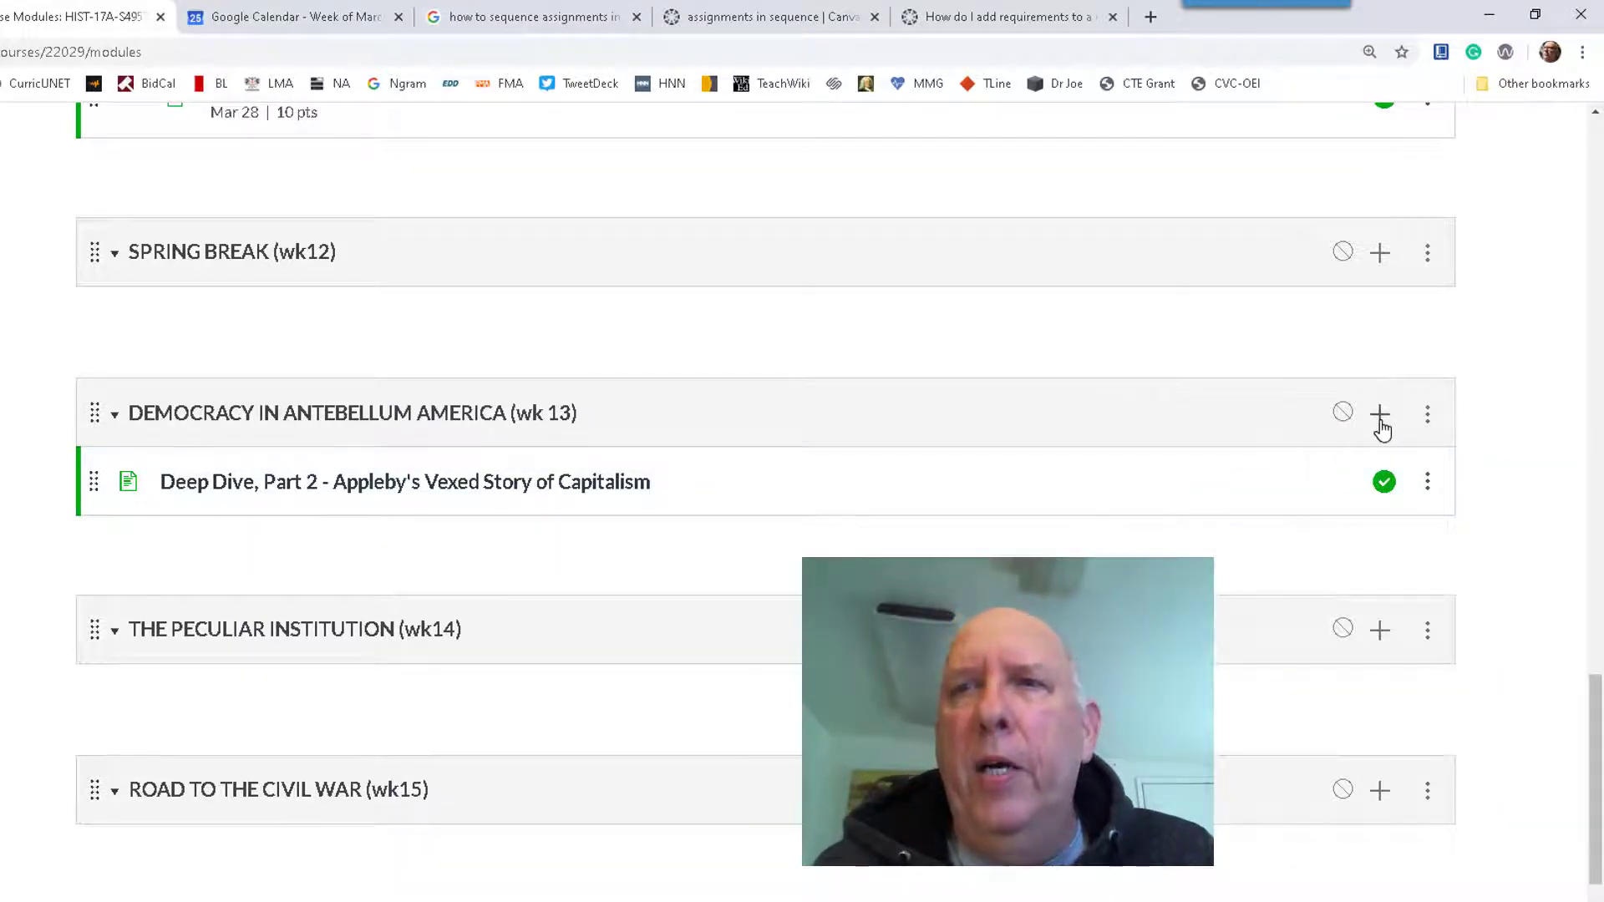
Add the Appleby on the Consensus School and Marxists vs Classical Economists assignments to the wk 13 module
{"action": "left_click", "coordinate": [1380, 416]}
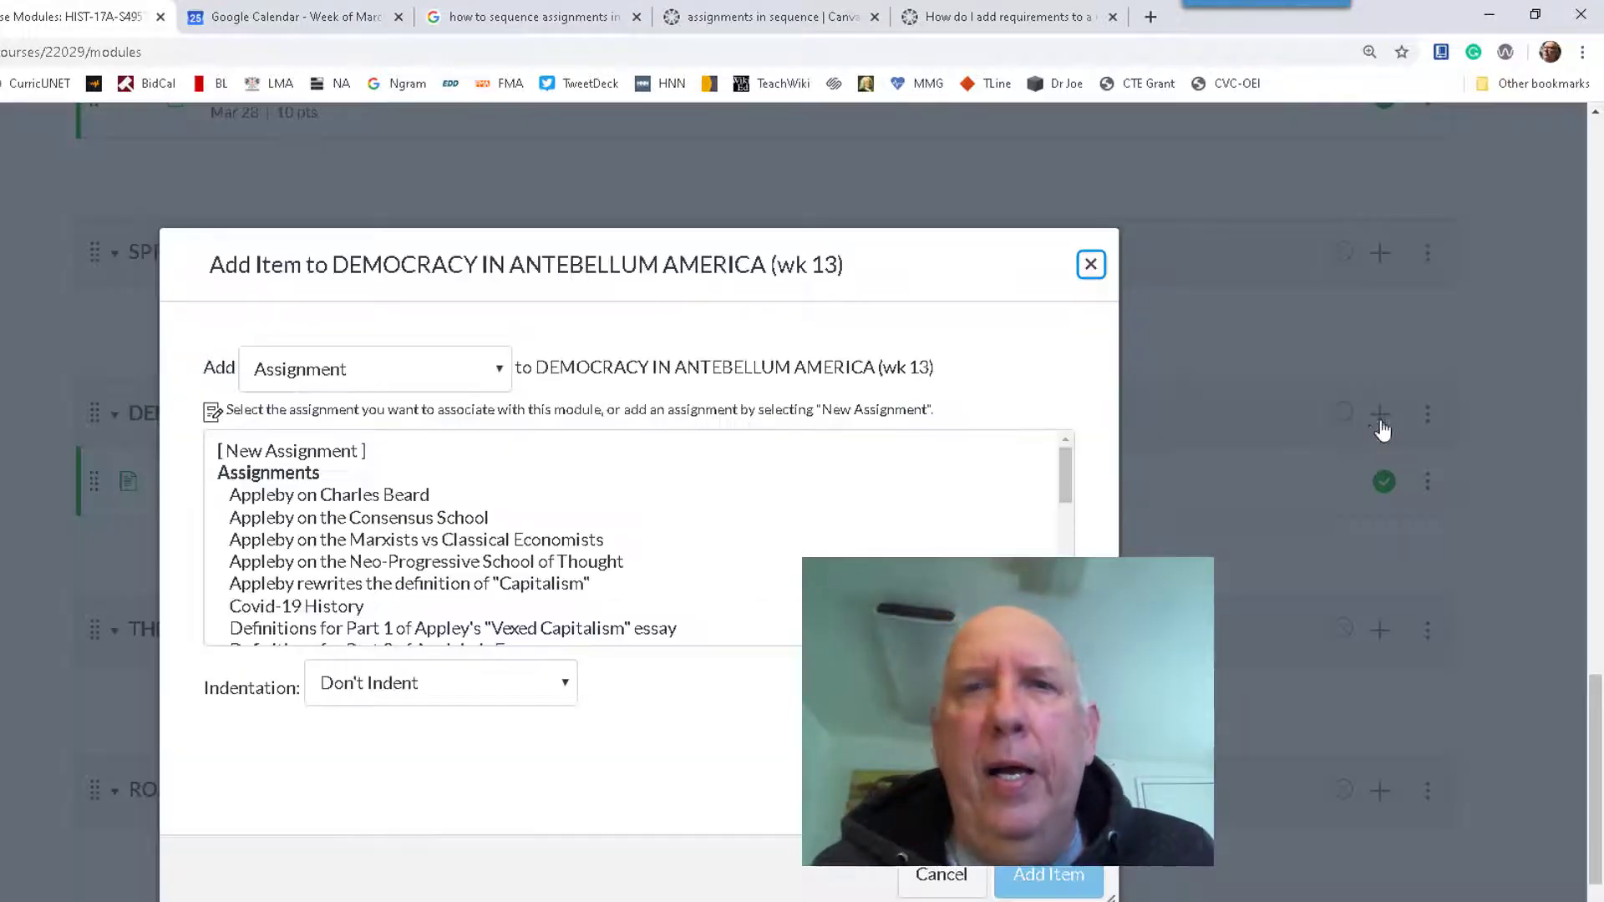
{"action": "left_click", "coordinate": [331, 520]}
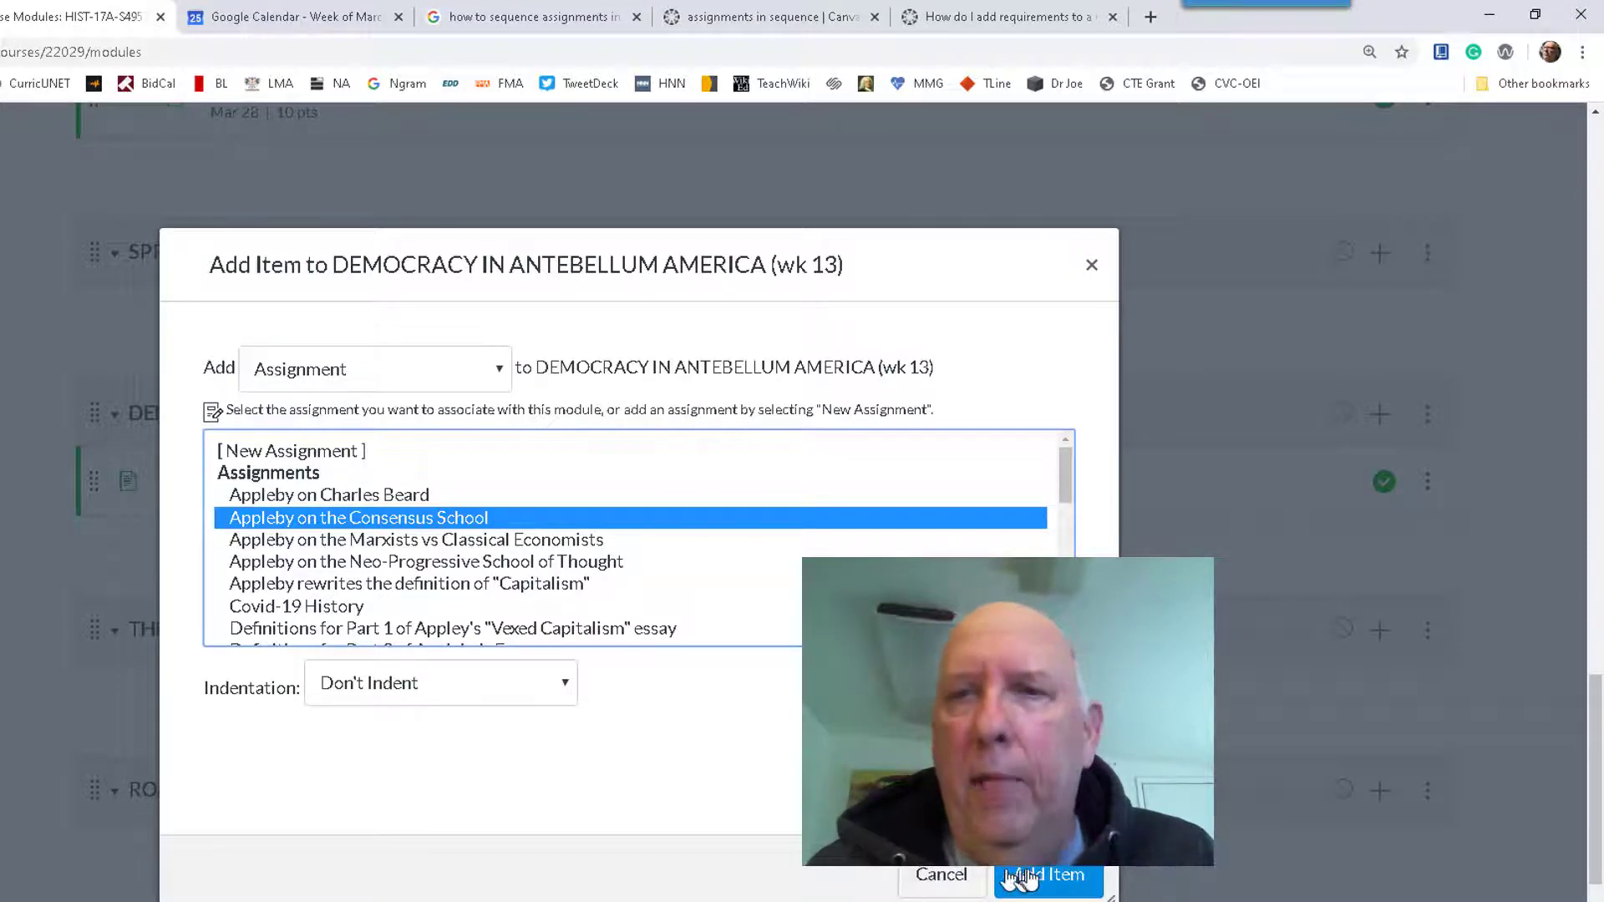
{"action": "left_click", "coordinate": [1023, 877]}
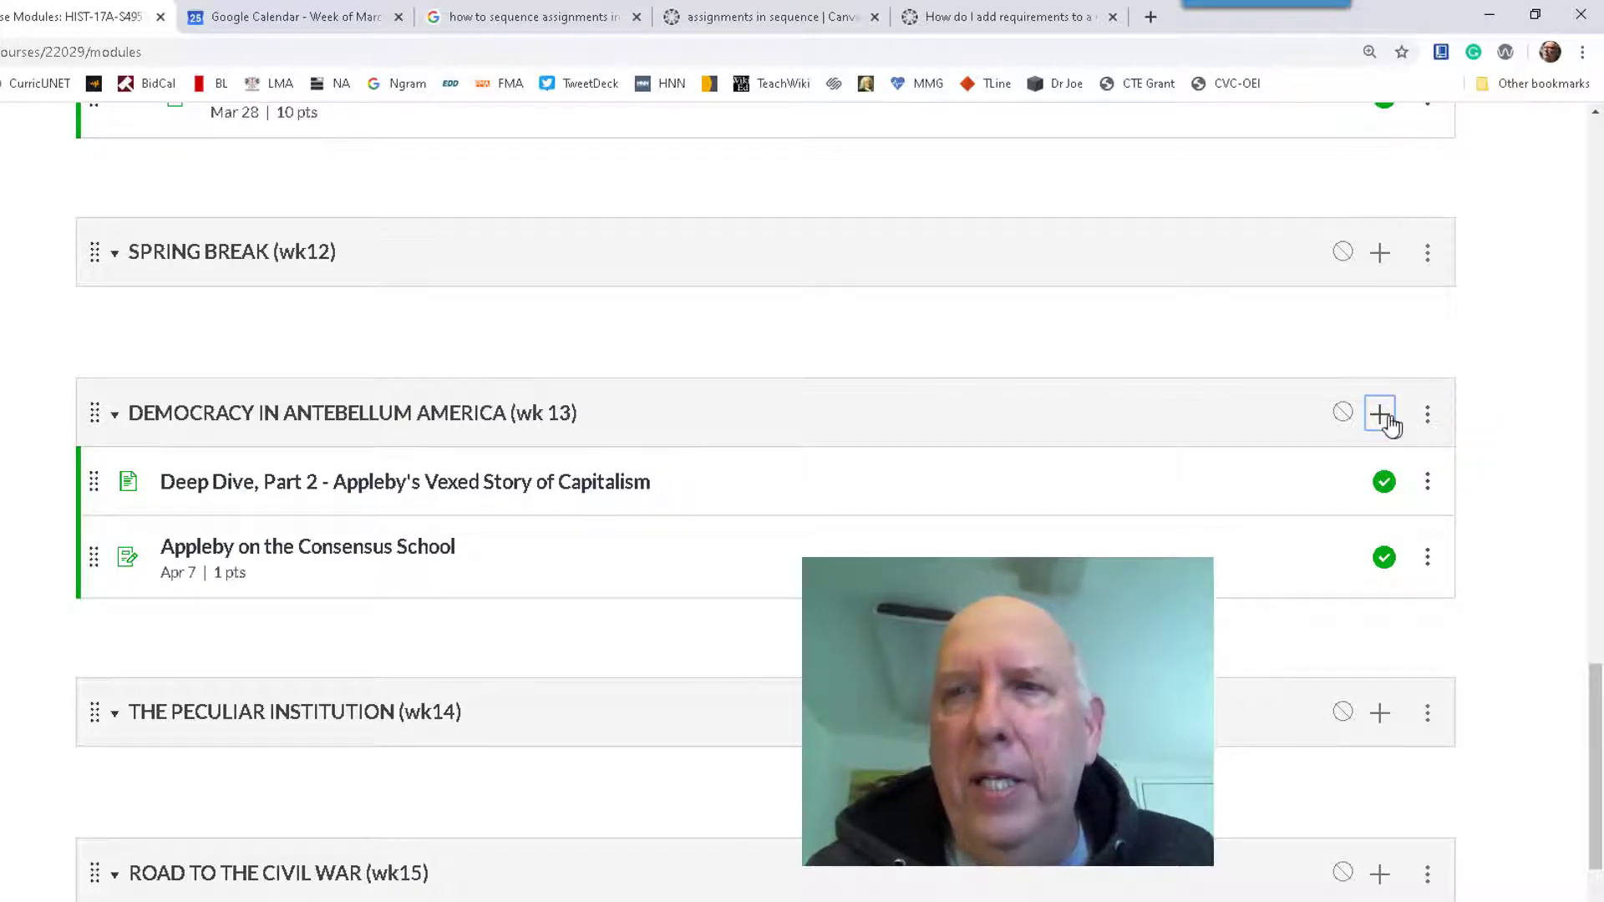
{"action": "left_click", "coordinate": [1380, 415]}
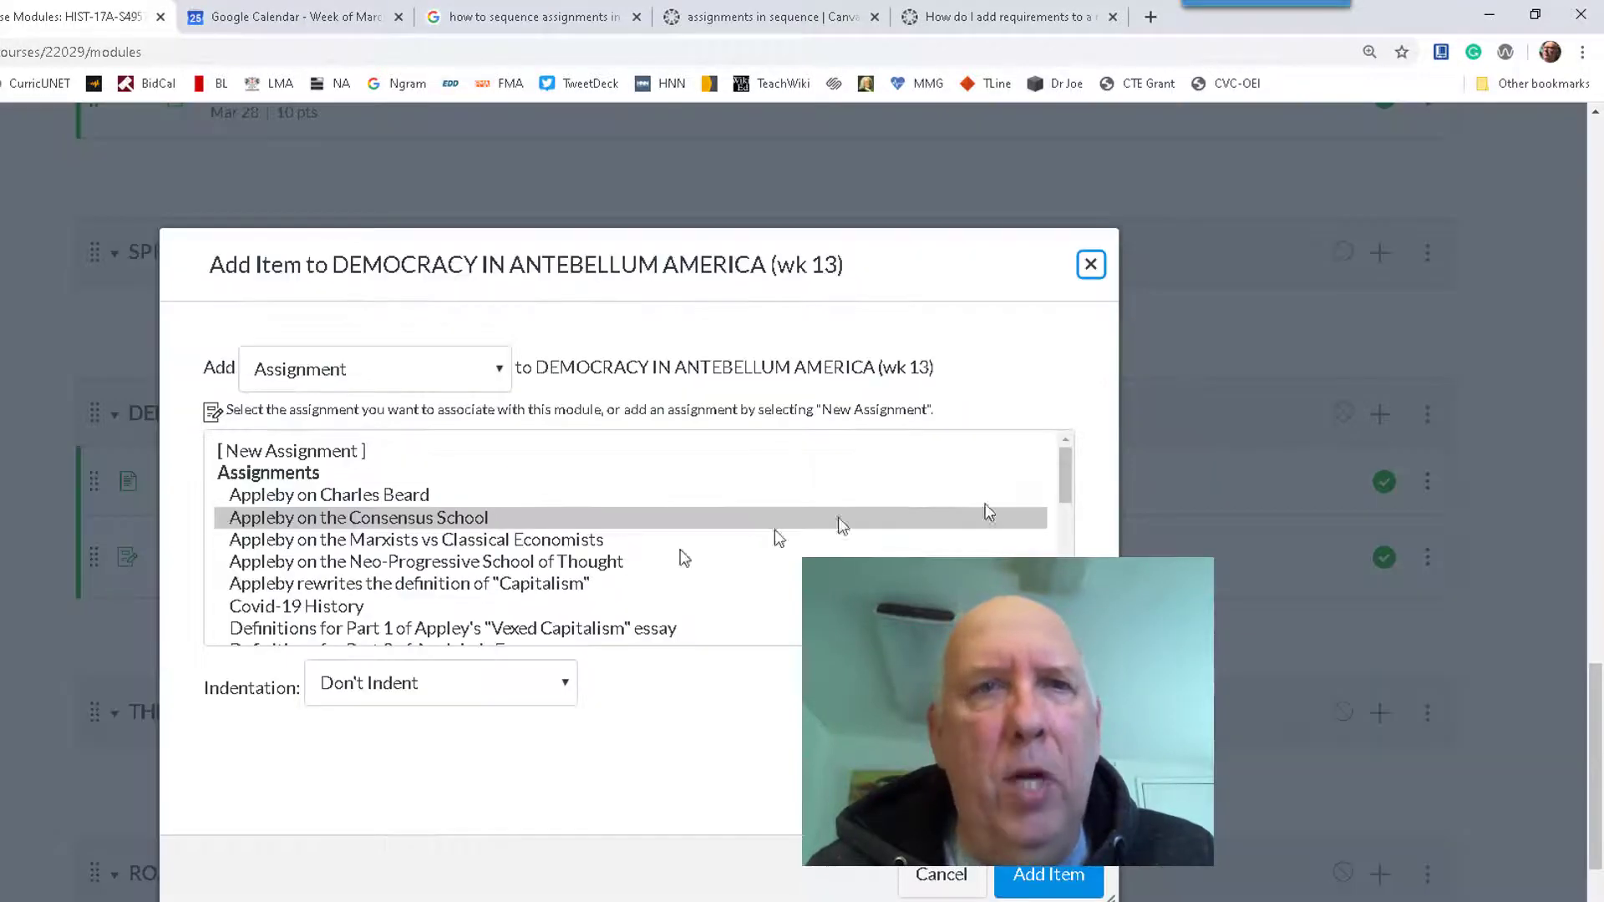
{"action": "left_click", "coordinate": [317, 542]}
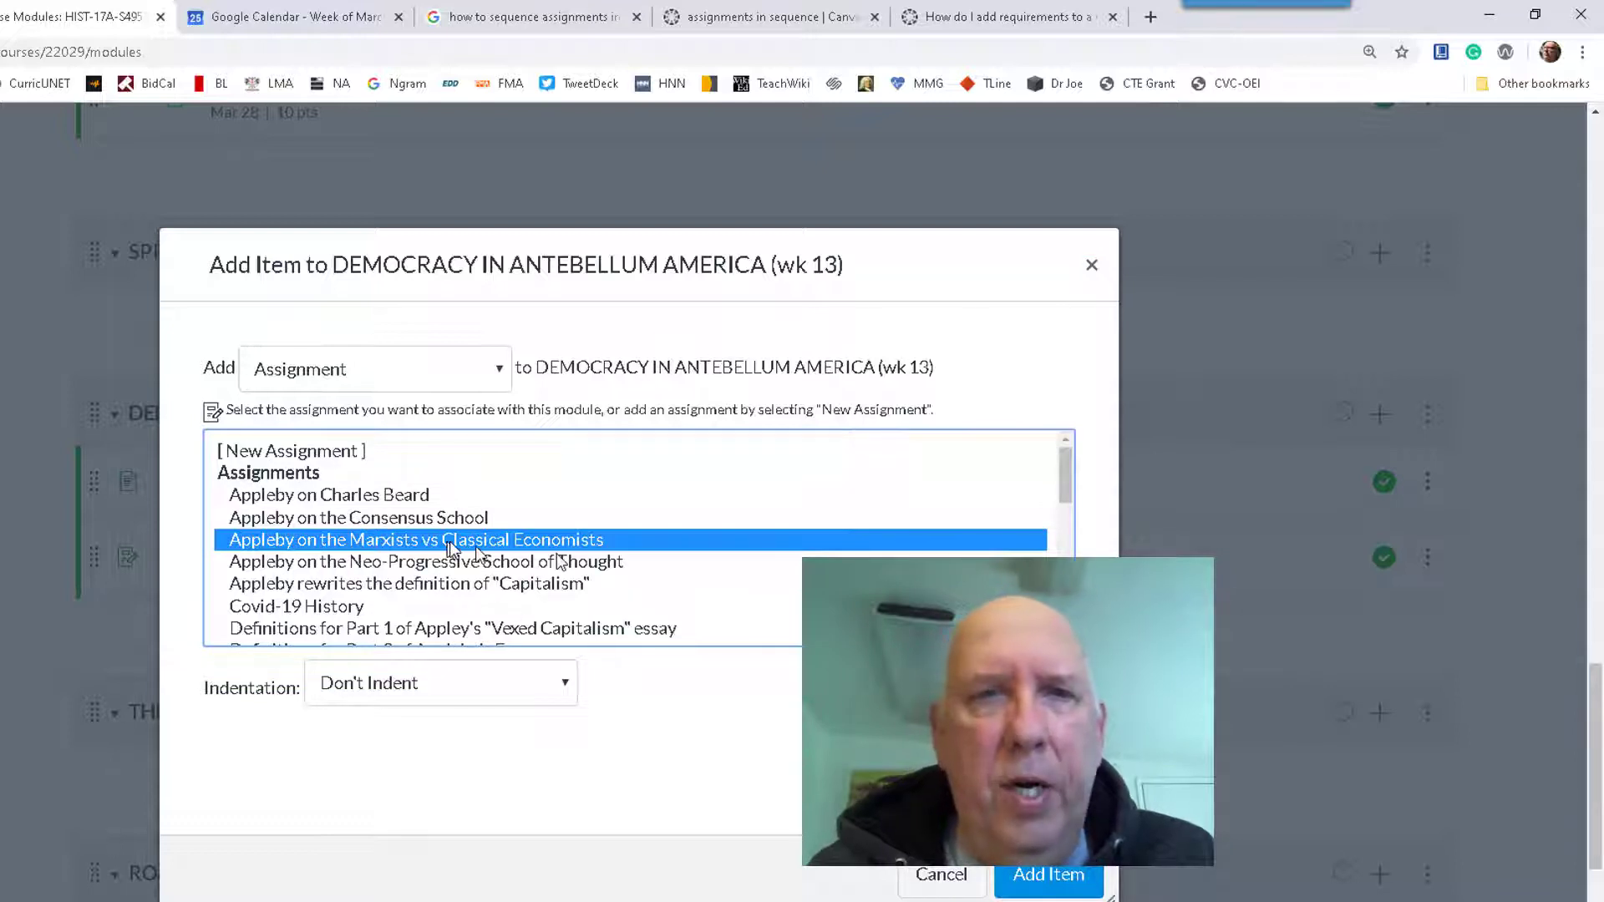
{"action": "left_click", "coordinate": [1049, 875]}
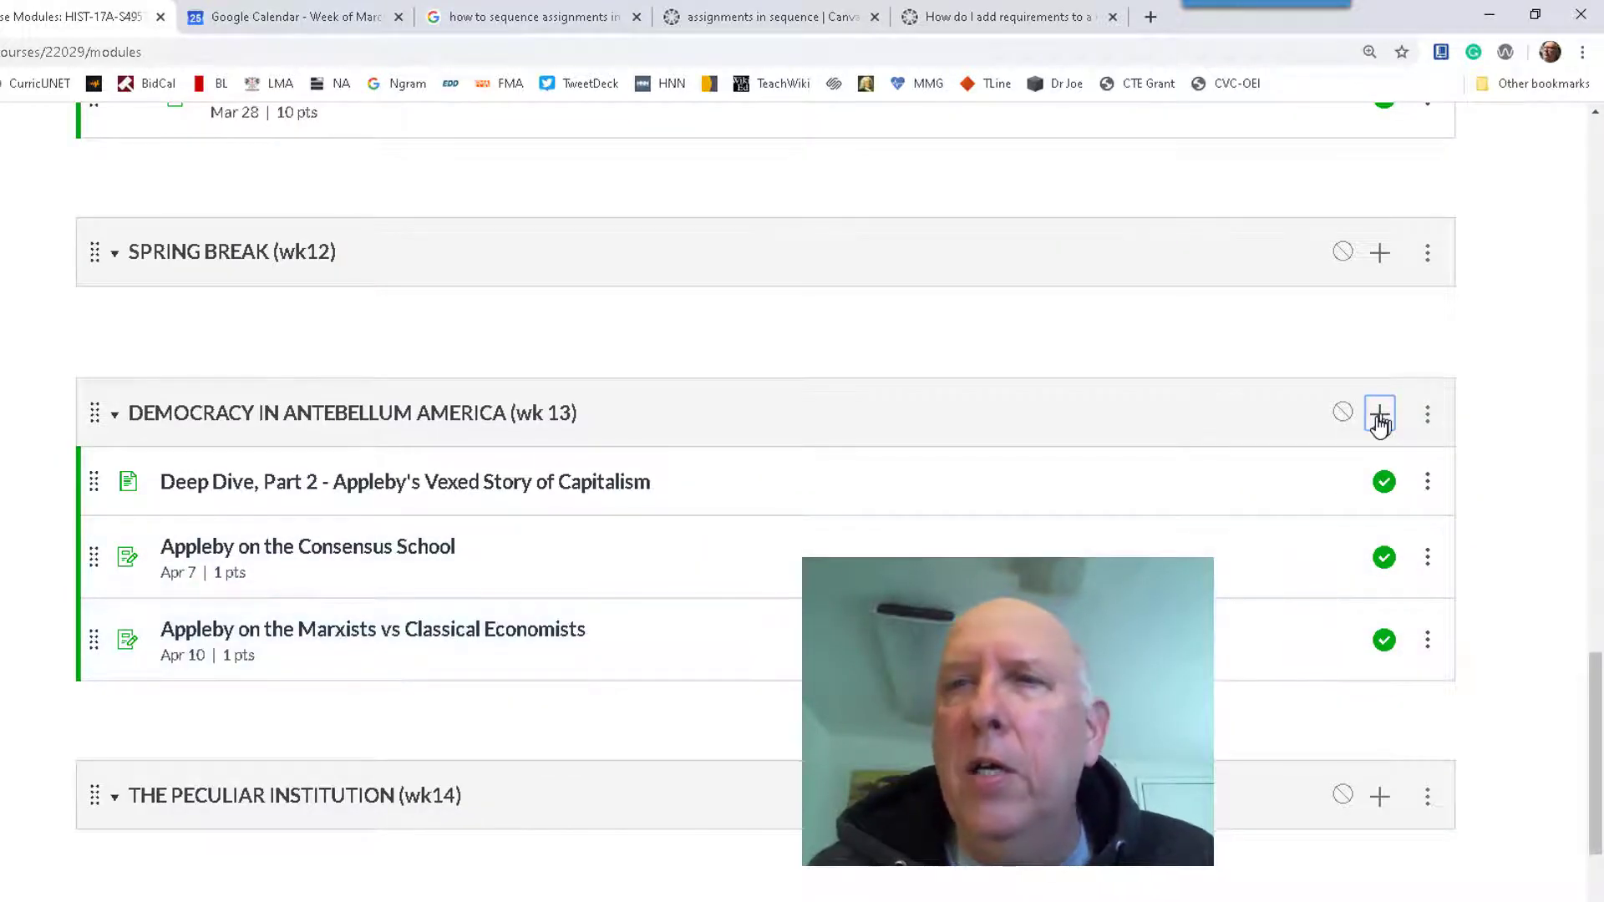
Add the Neo-Progressive School of Thought and Definitions for Part 2 assignments to the wk 13 module
{"action": "left_click", "coordinate": [1379, 414]}
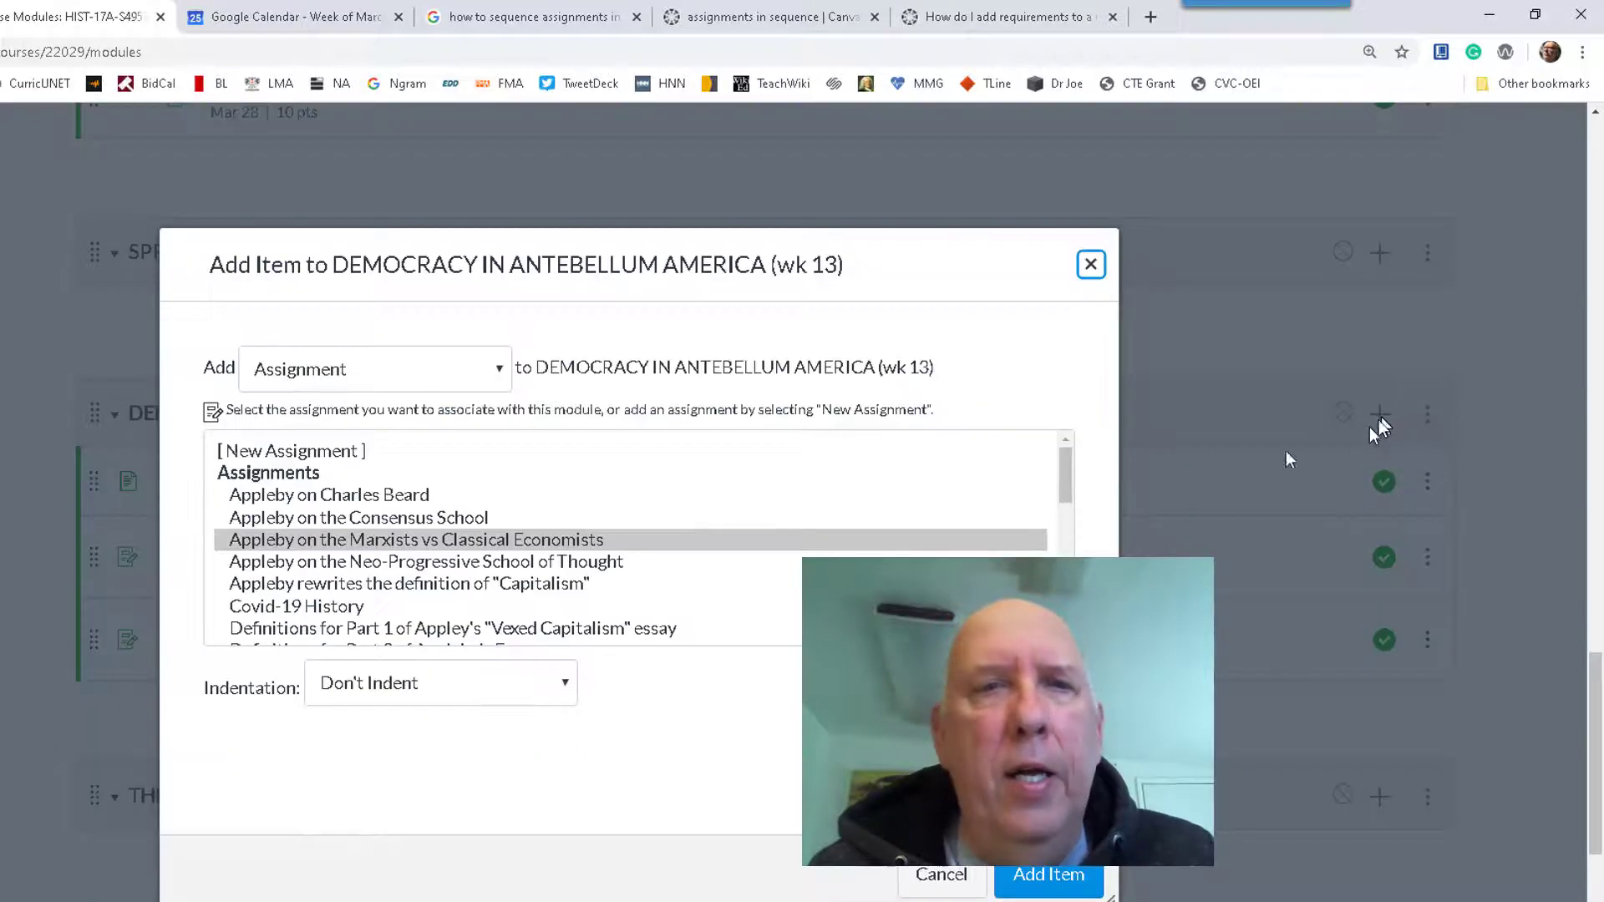
{"action": "left_click", "coordinate": [378, 563]}
{"action": "left_click", "coordinate": [1055, 886]}
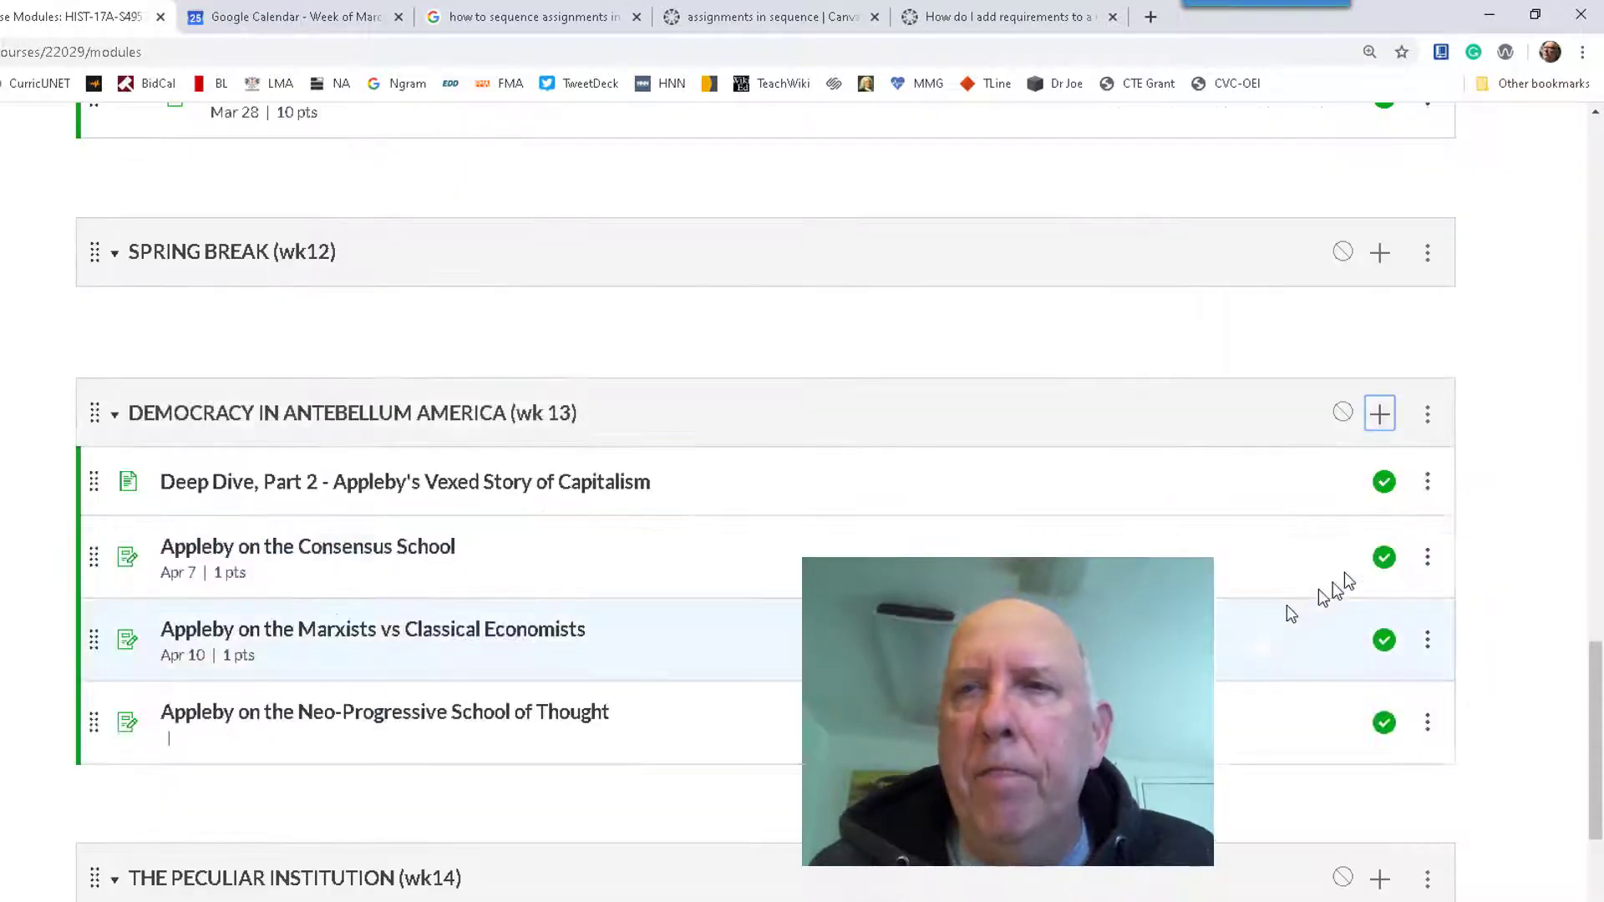
{"action": "left_click", "coordinate": [1374, 424]}
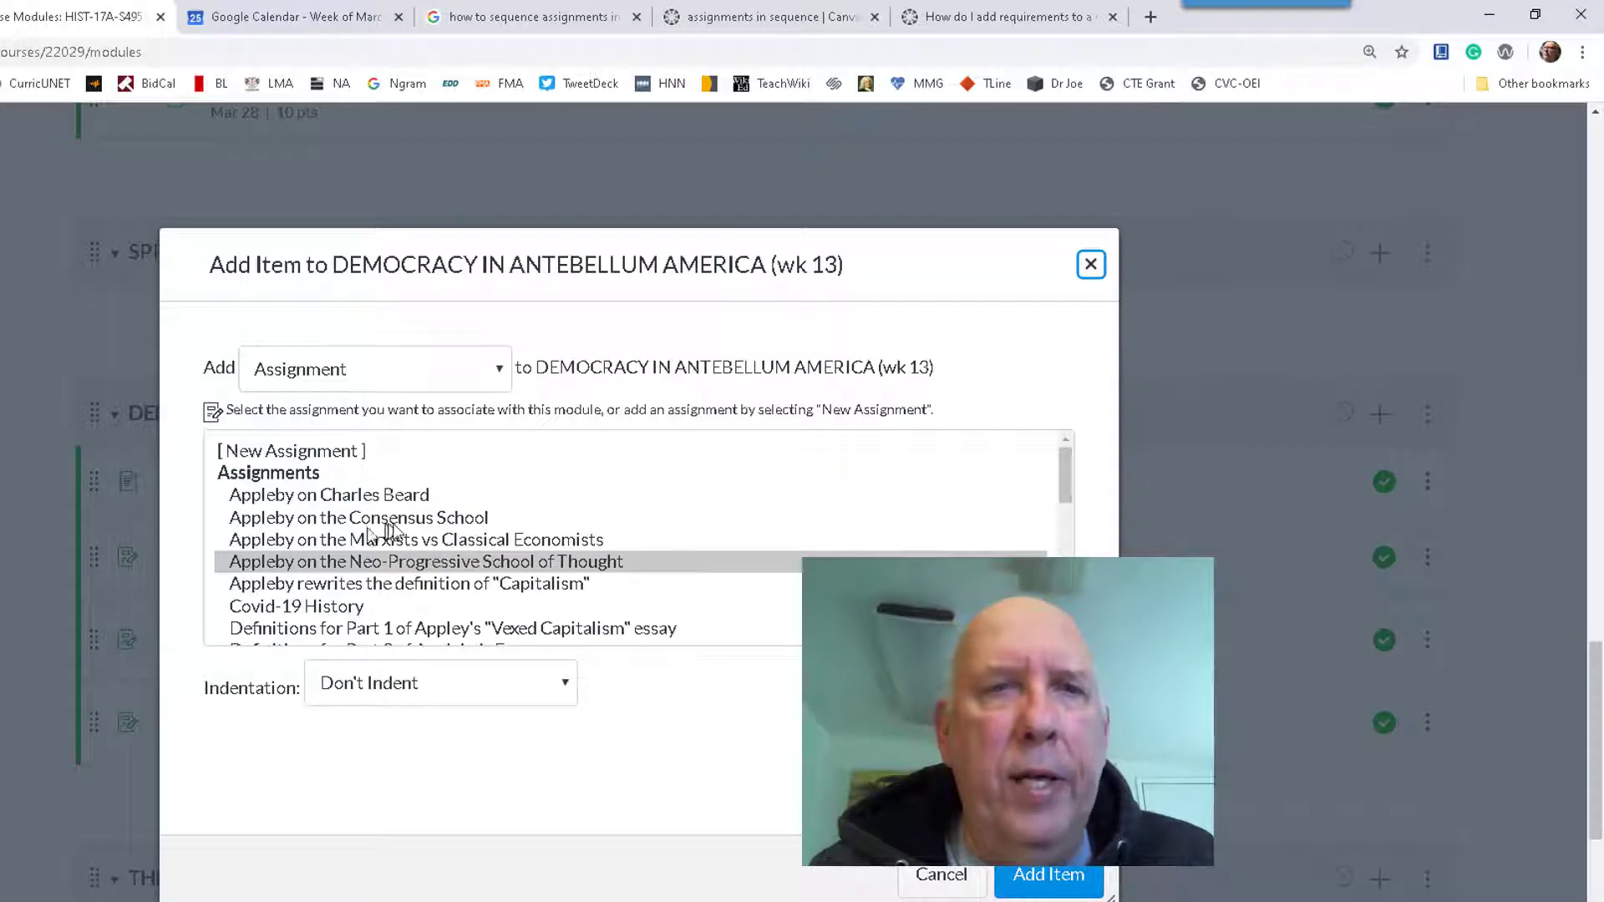
{"action": "scroll", "coordinate": [464, 515], "scroll_direction": "down", "scroll_amount": 1}
{"action": "left_click", "coordinate": [434, 554]}
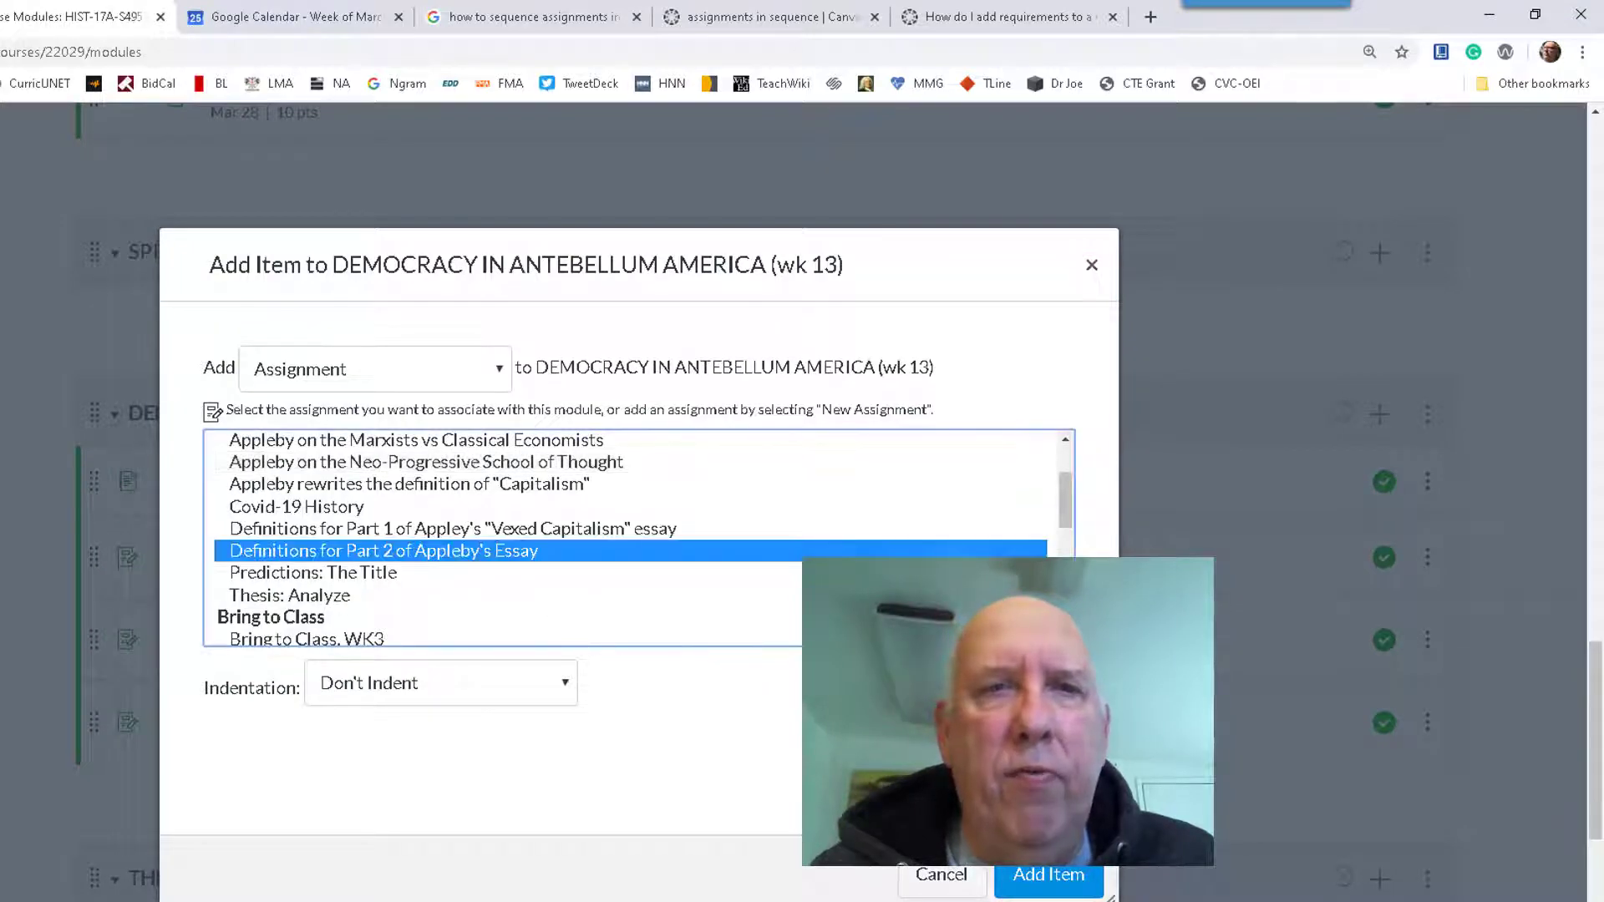
{"action": "left_click", "coordinate": [1048, 874]}
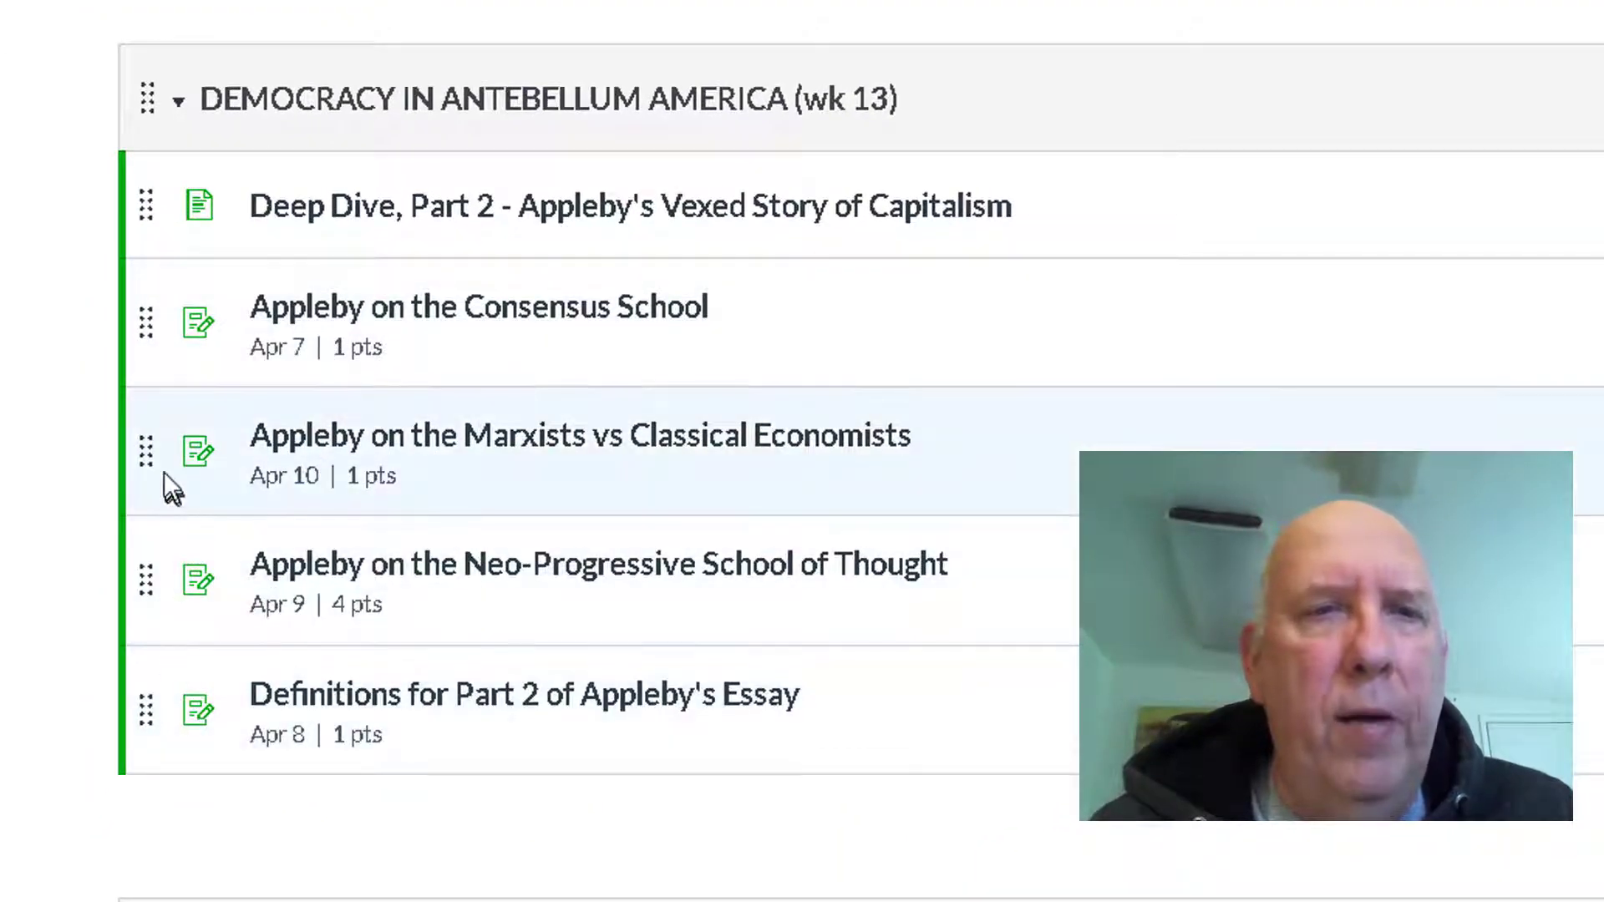
Drag Marxists vs Classical Economists to the module's end and Definitions for Part 2 above Neo-Progressive
{"action": "left_click_drag", "start_coordinate": [153, 453], "coordinate": [154, 712]}
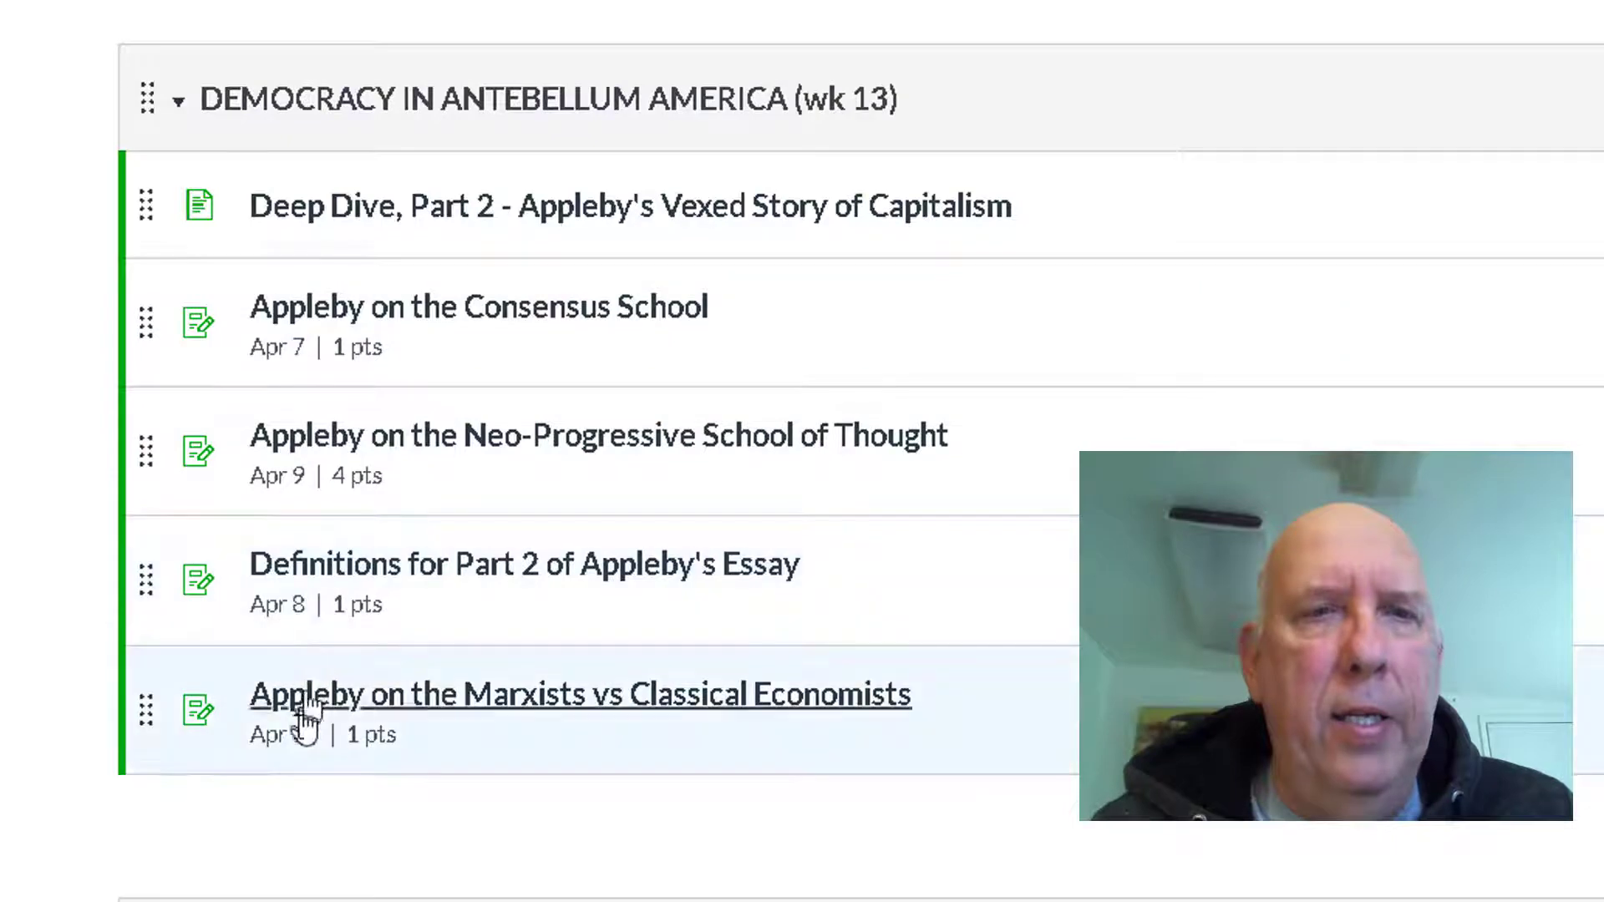
{"action": "mouse_move", "coordinate": [136, 443]}
{"action": "left_mouse_down"}
{"action": "mouse_move", "coordinate": [143, 544]}
{"action": "mouse_move", "coordinate": [147, 451]}
{"action": "left_mouse_up"}
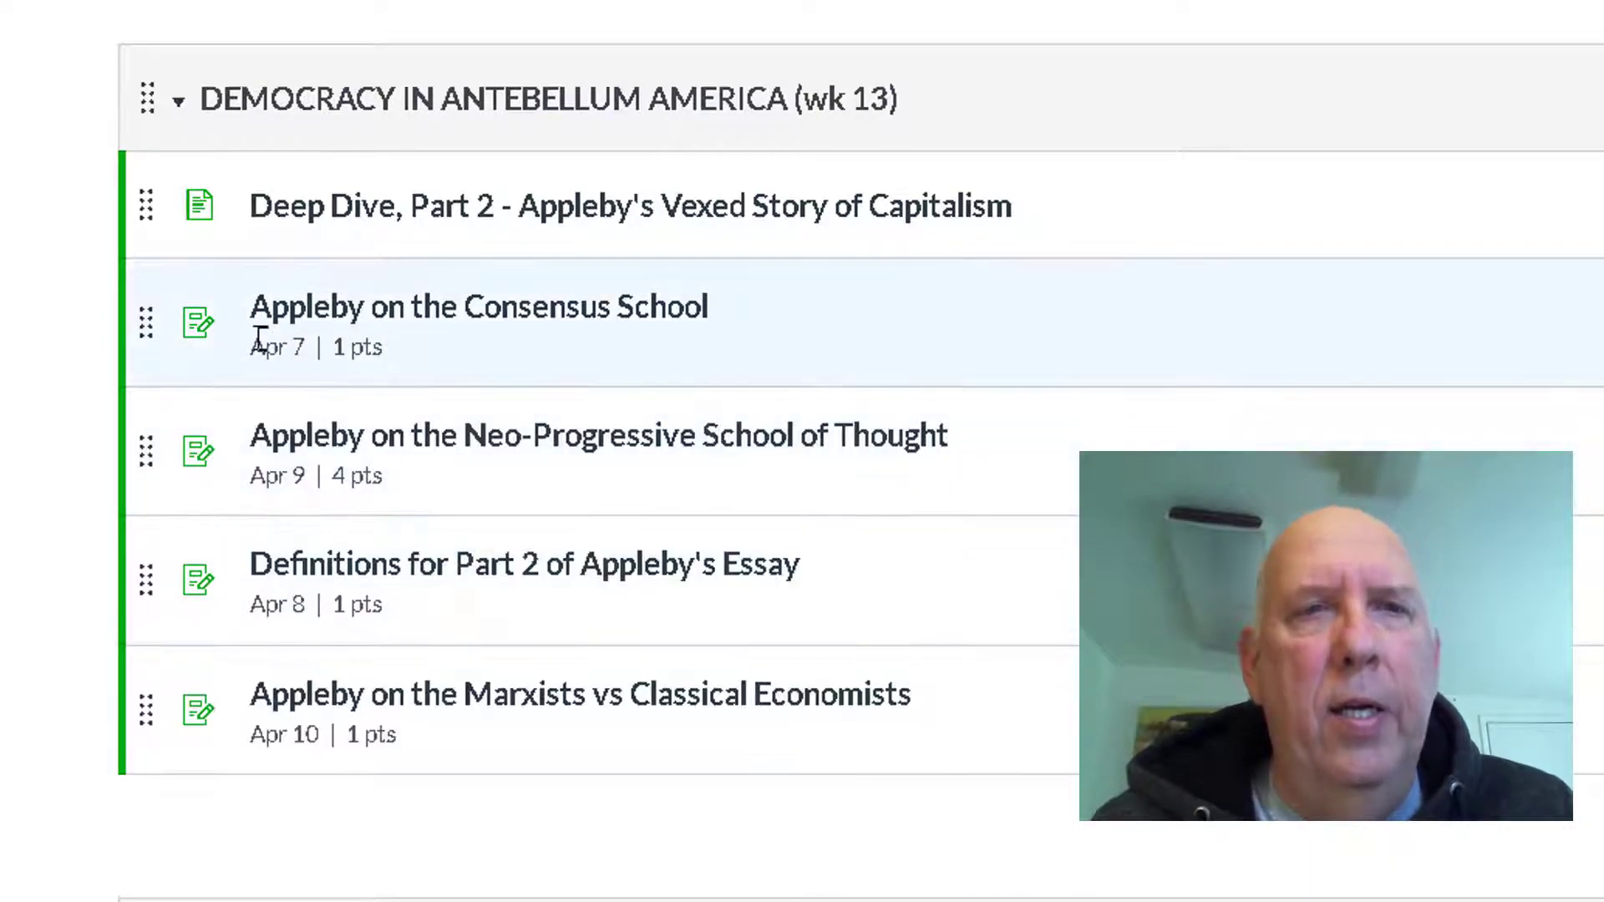
{"action": "left_click_drag", "start_coordinate": [147, 580], "coordinate": [143, 443]}
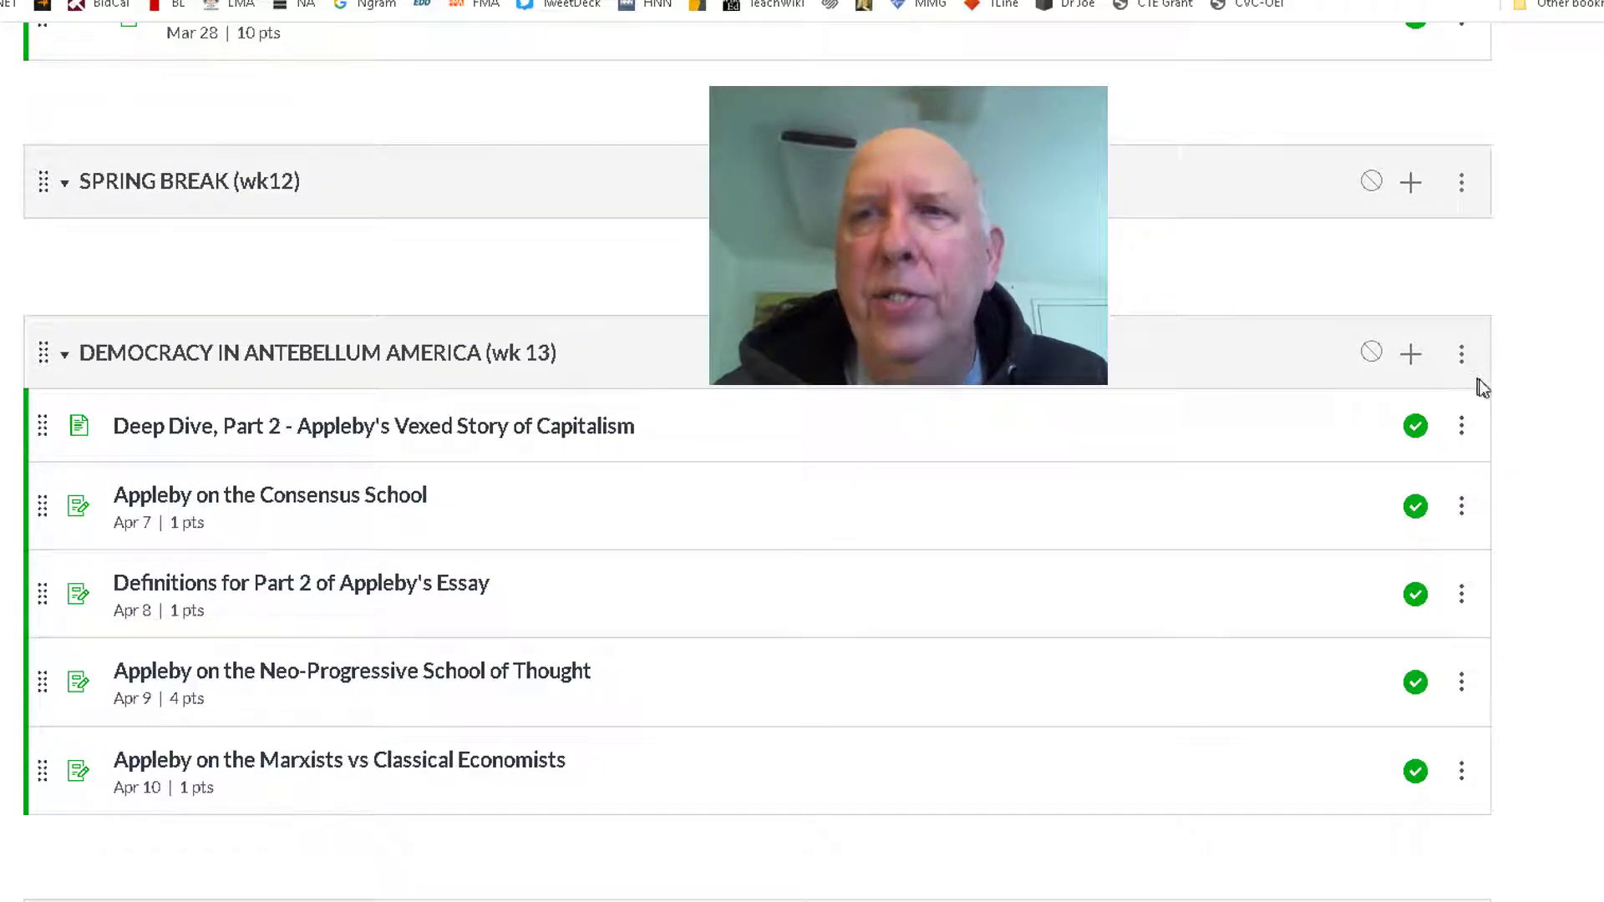
In the wk 13 module settings, add a completion requirement, enable sequential order, and update
{"action": "left_click", "coordinate": [1462, 359]}
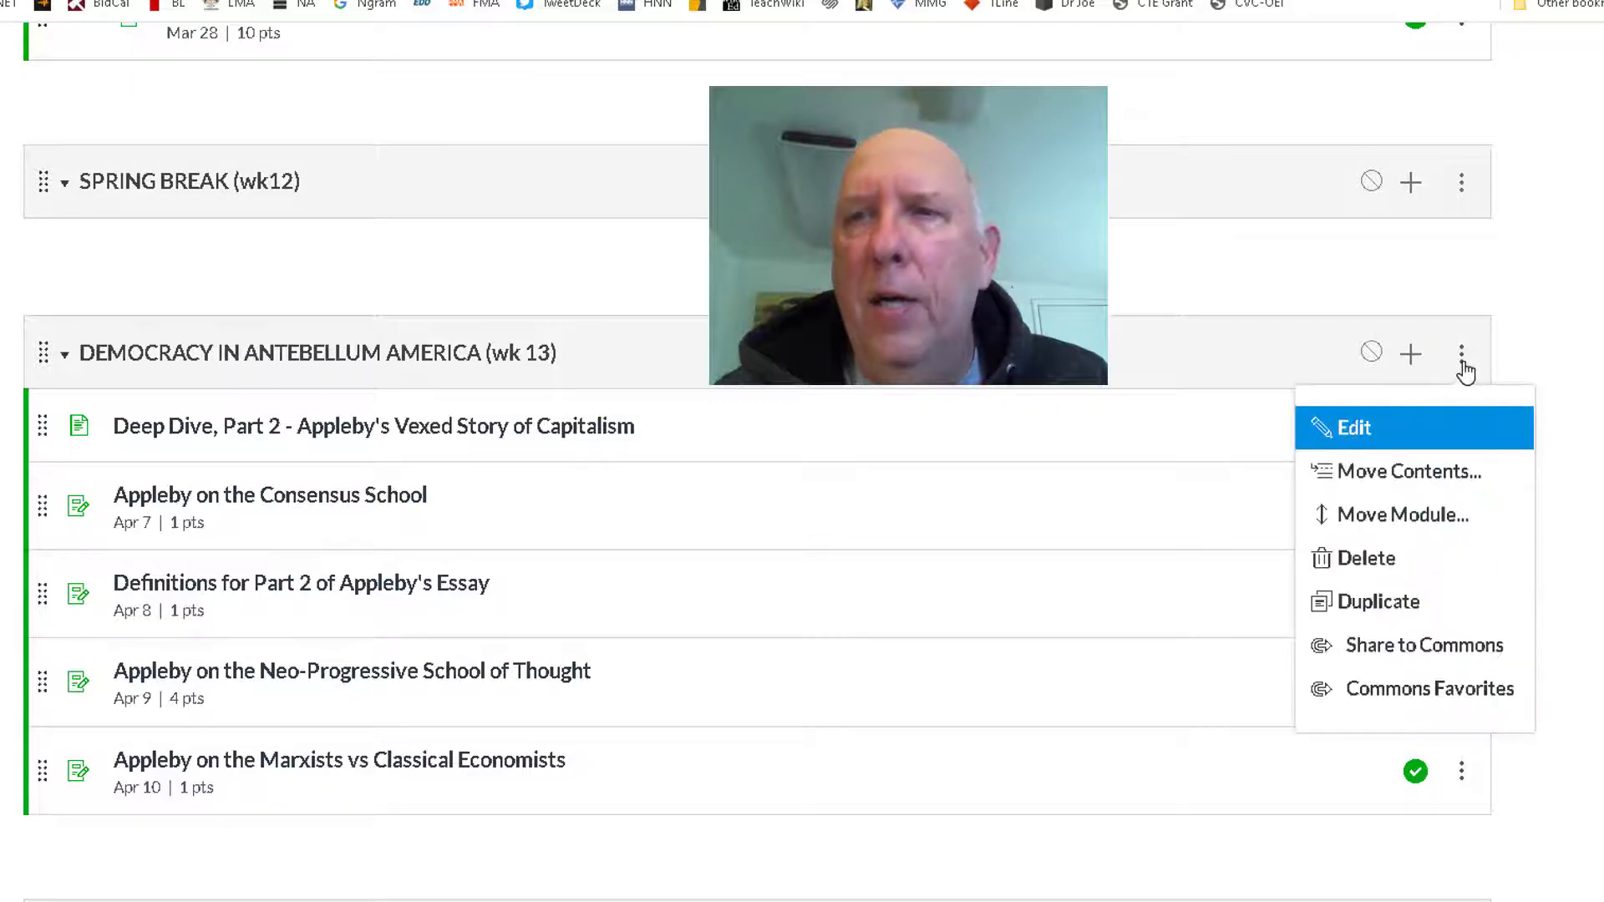
{"action": "left_click", "coordinate": [1355, 428]}
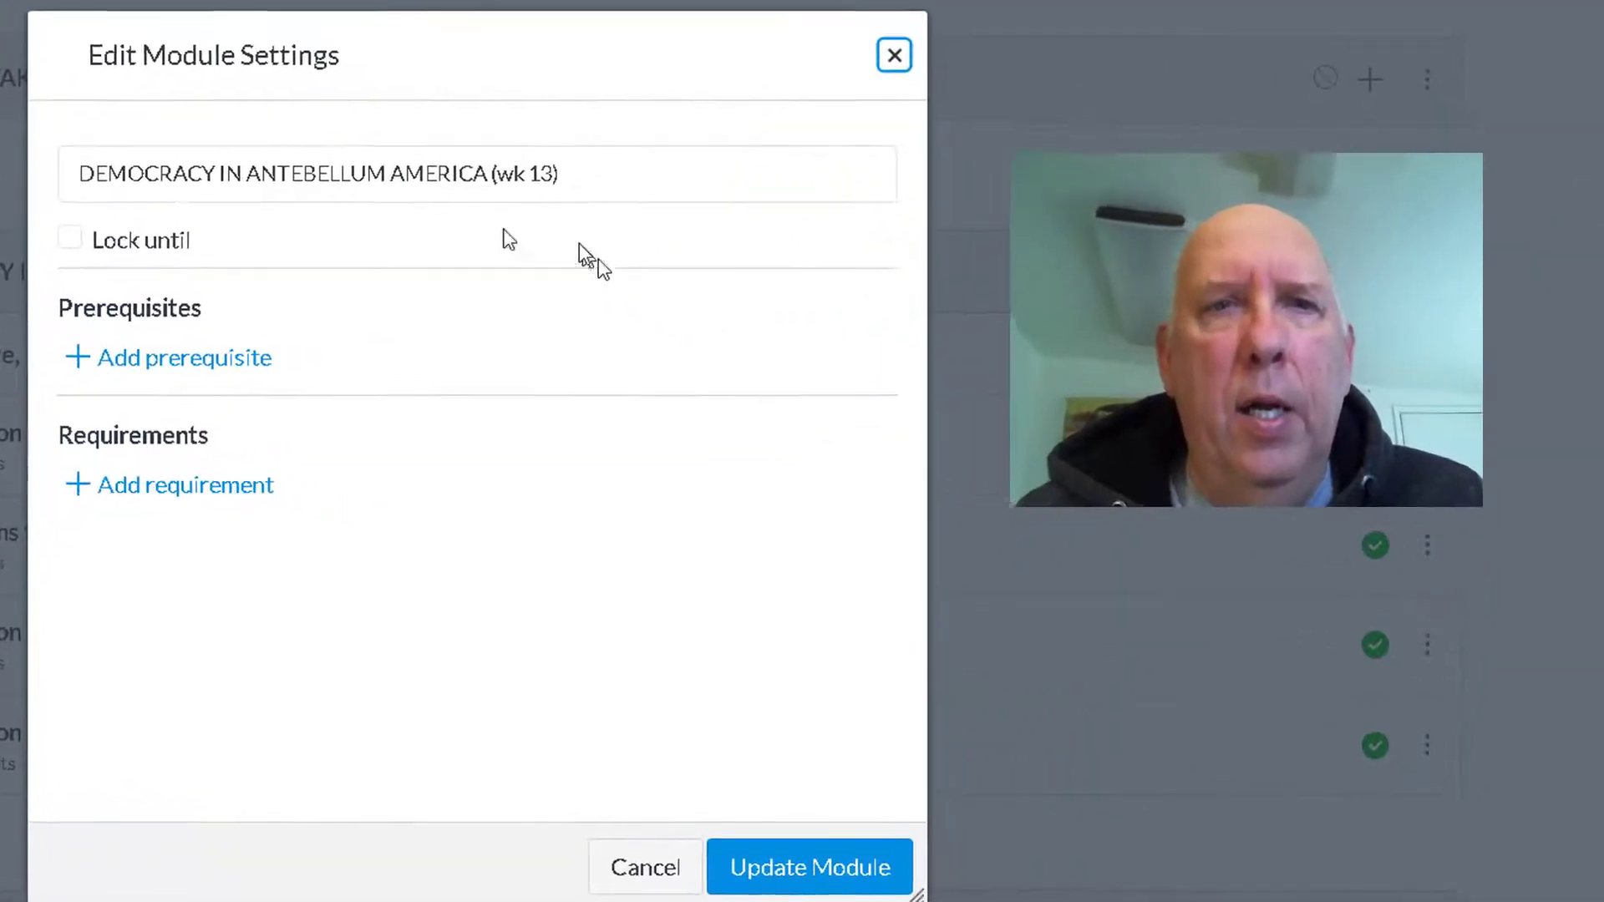
{"action": "left_click", "coordinate": [119, 492]}
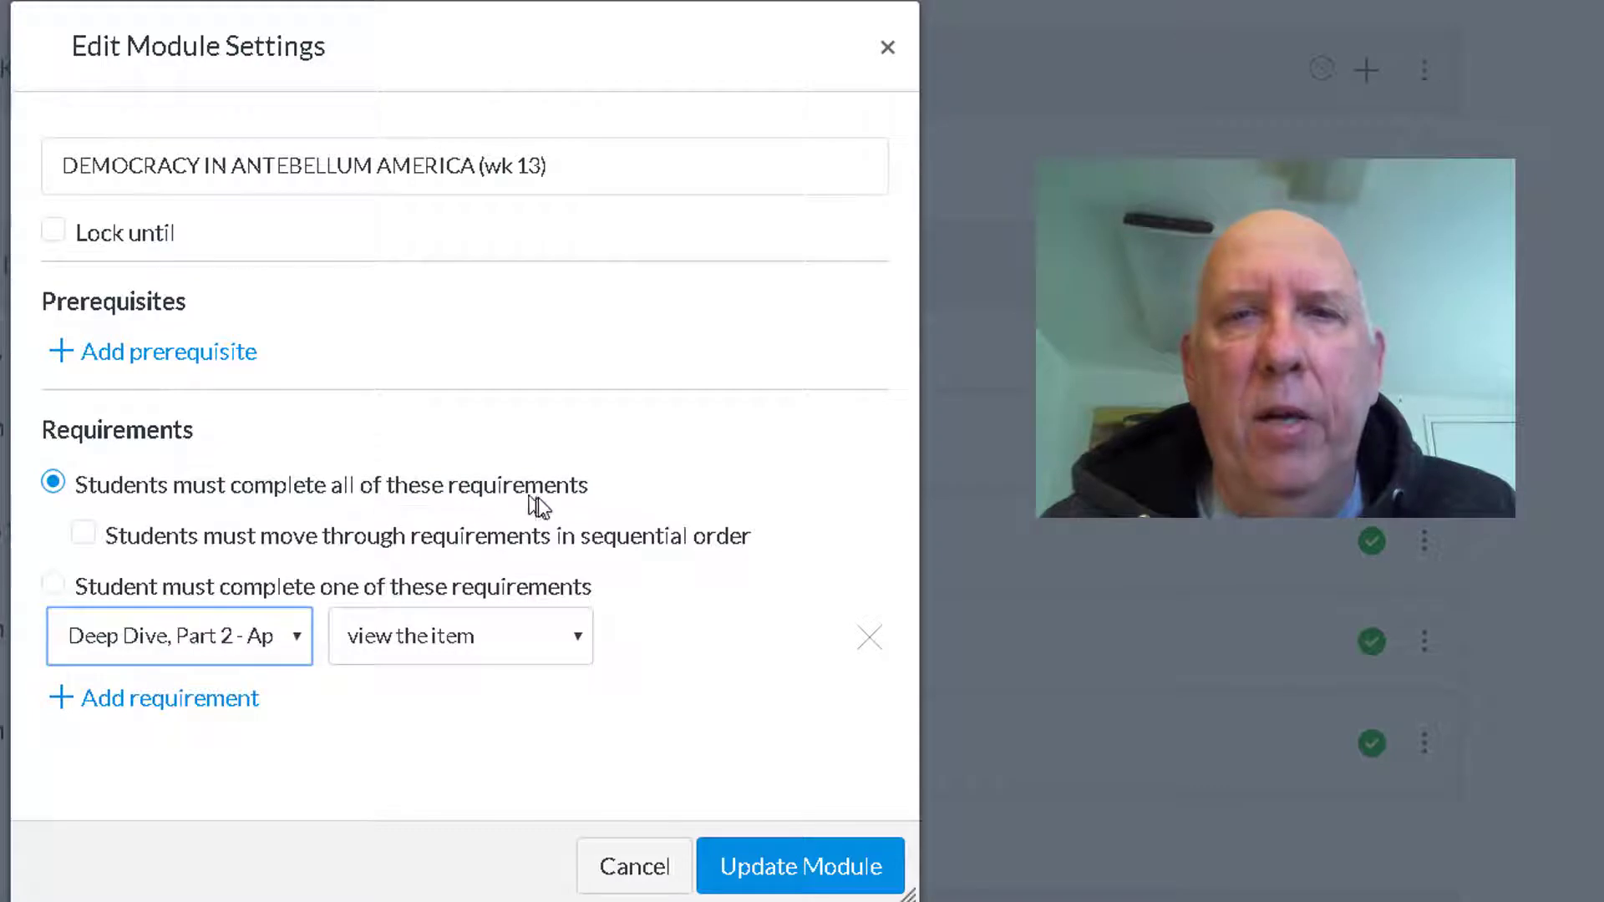
{"action": "left_click", "coordinate": [83, 535]}
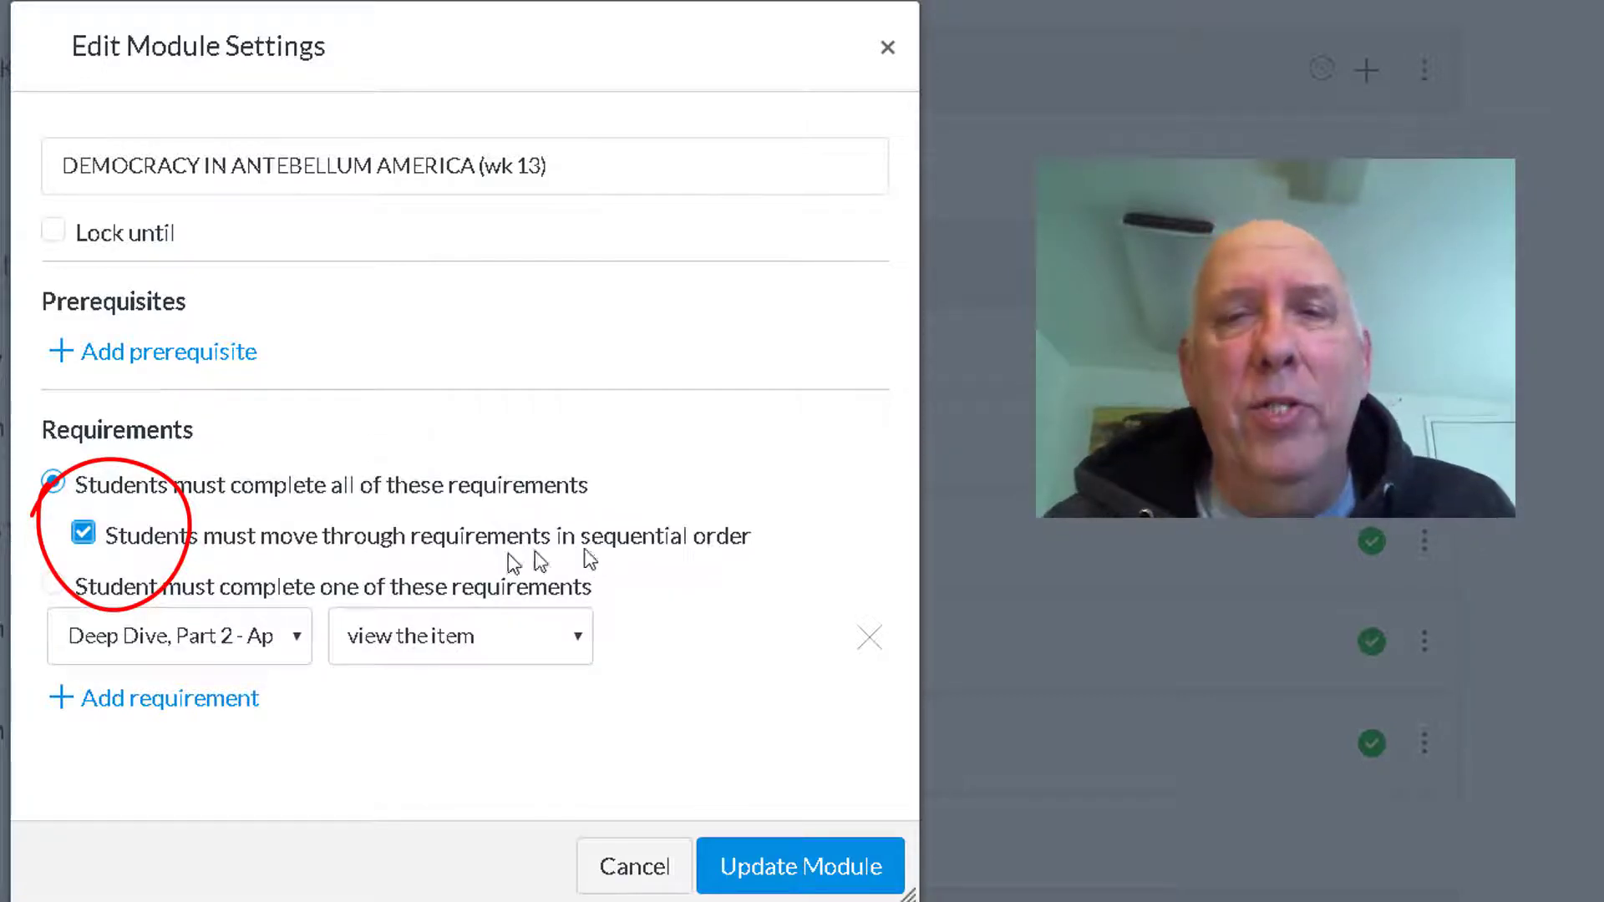
{"action": "left_click", "coordinate": [798, 869]}
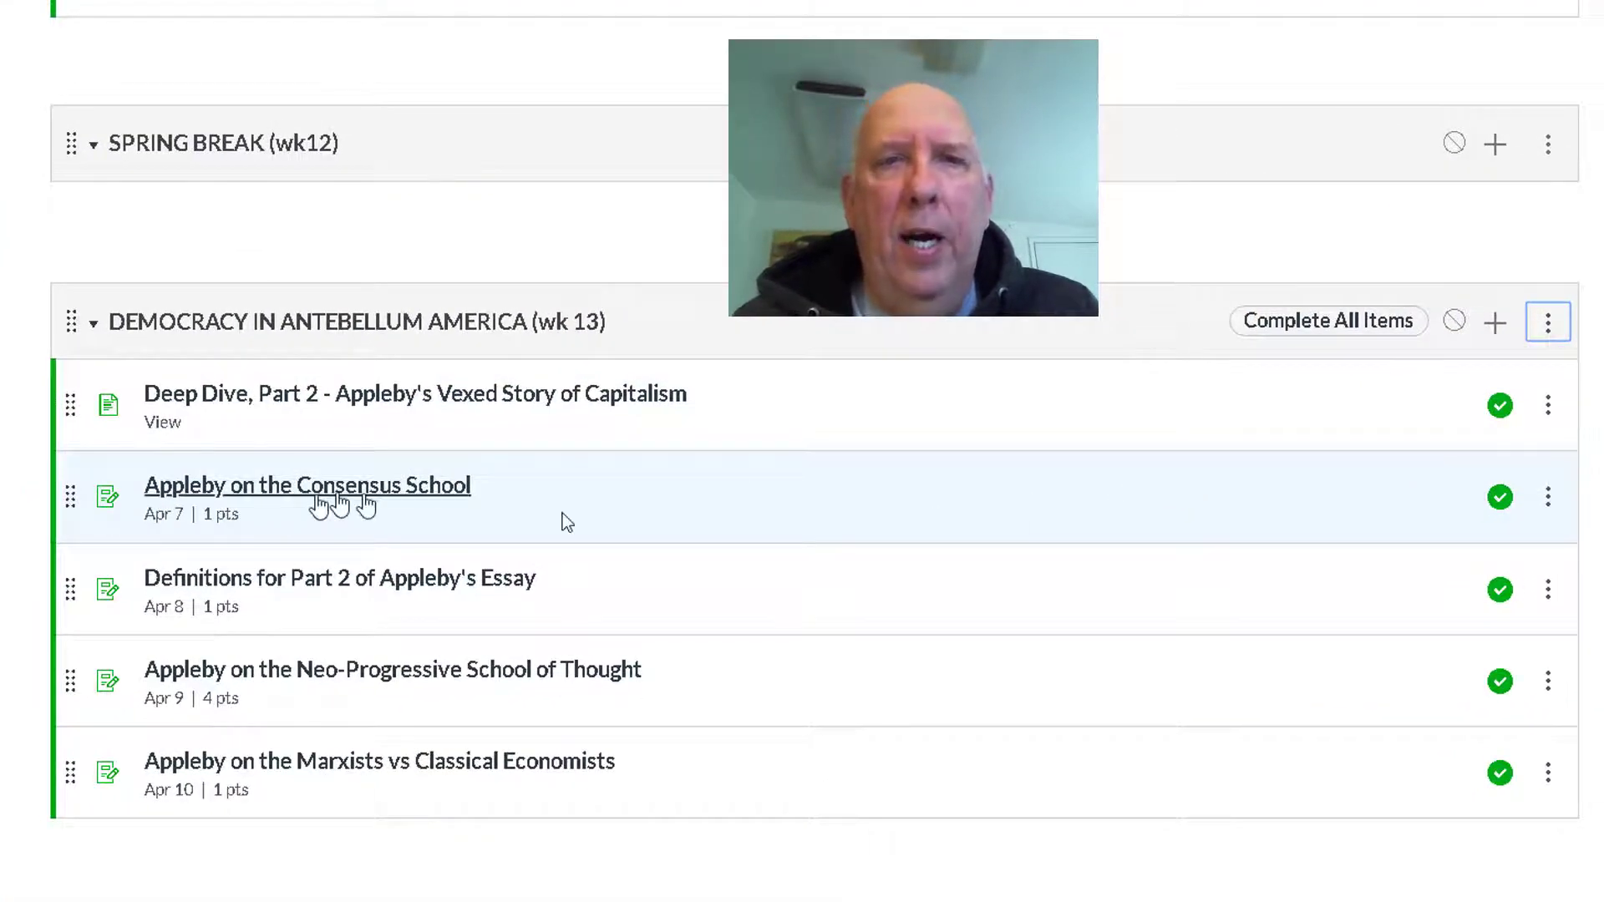
Indent Consensus School one level and Definitions for Part 2 two levels
{"action": "left_click", "coordinate": [1547, 499]}
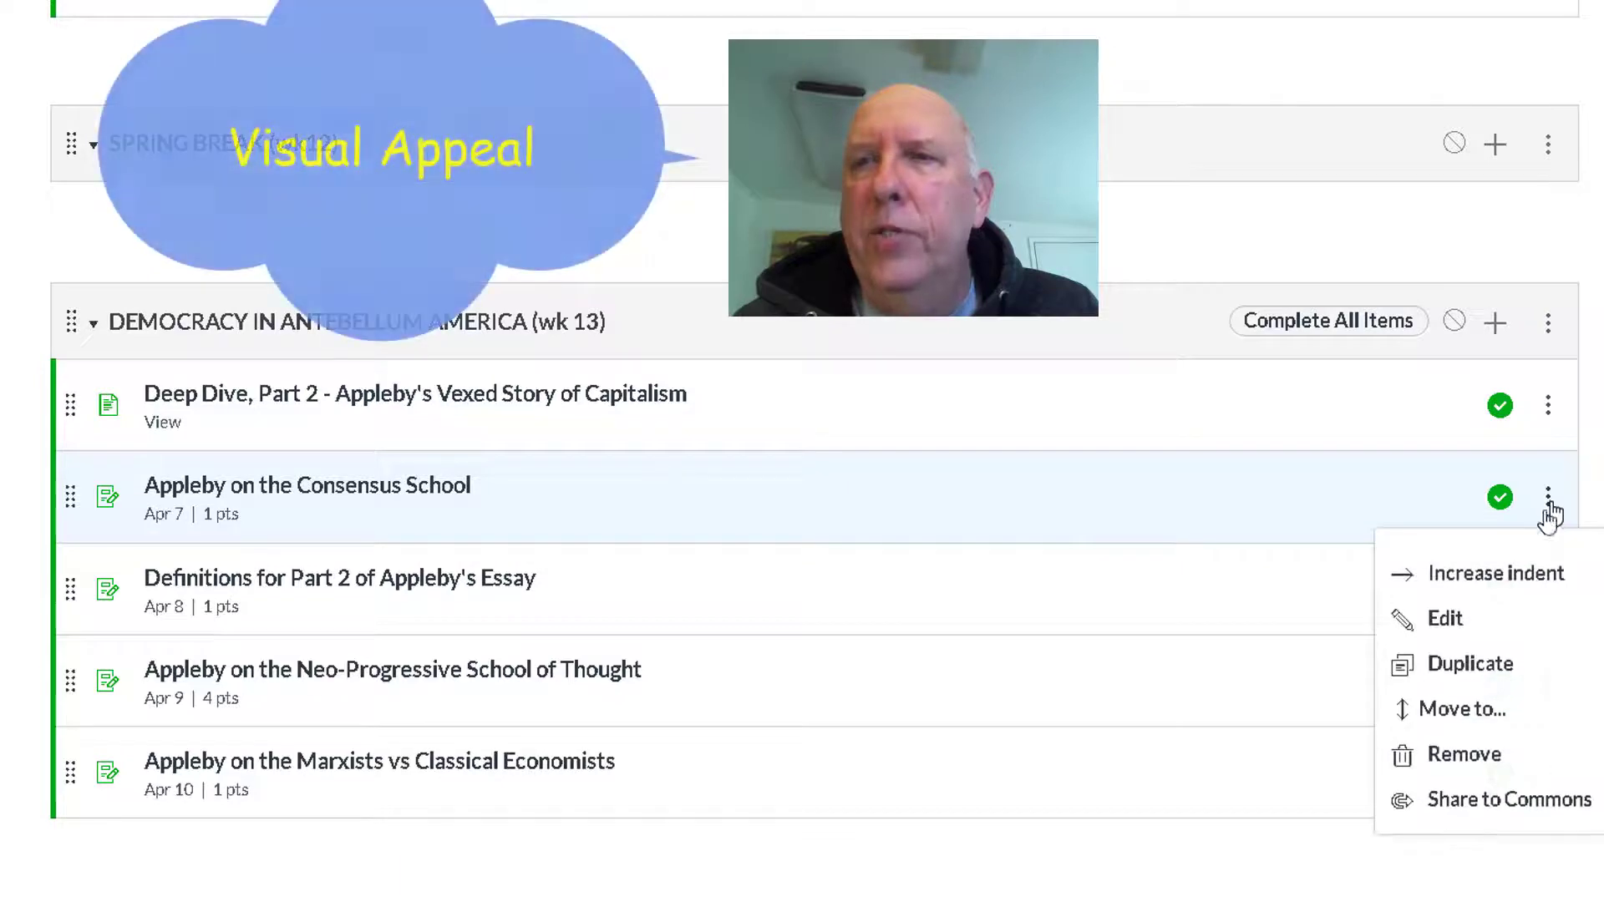
{"action": "left_click", "coordinate": [1424, 574]}
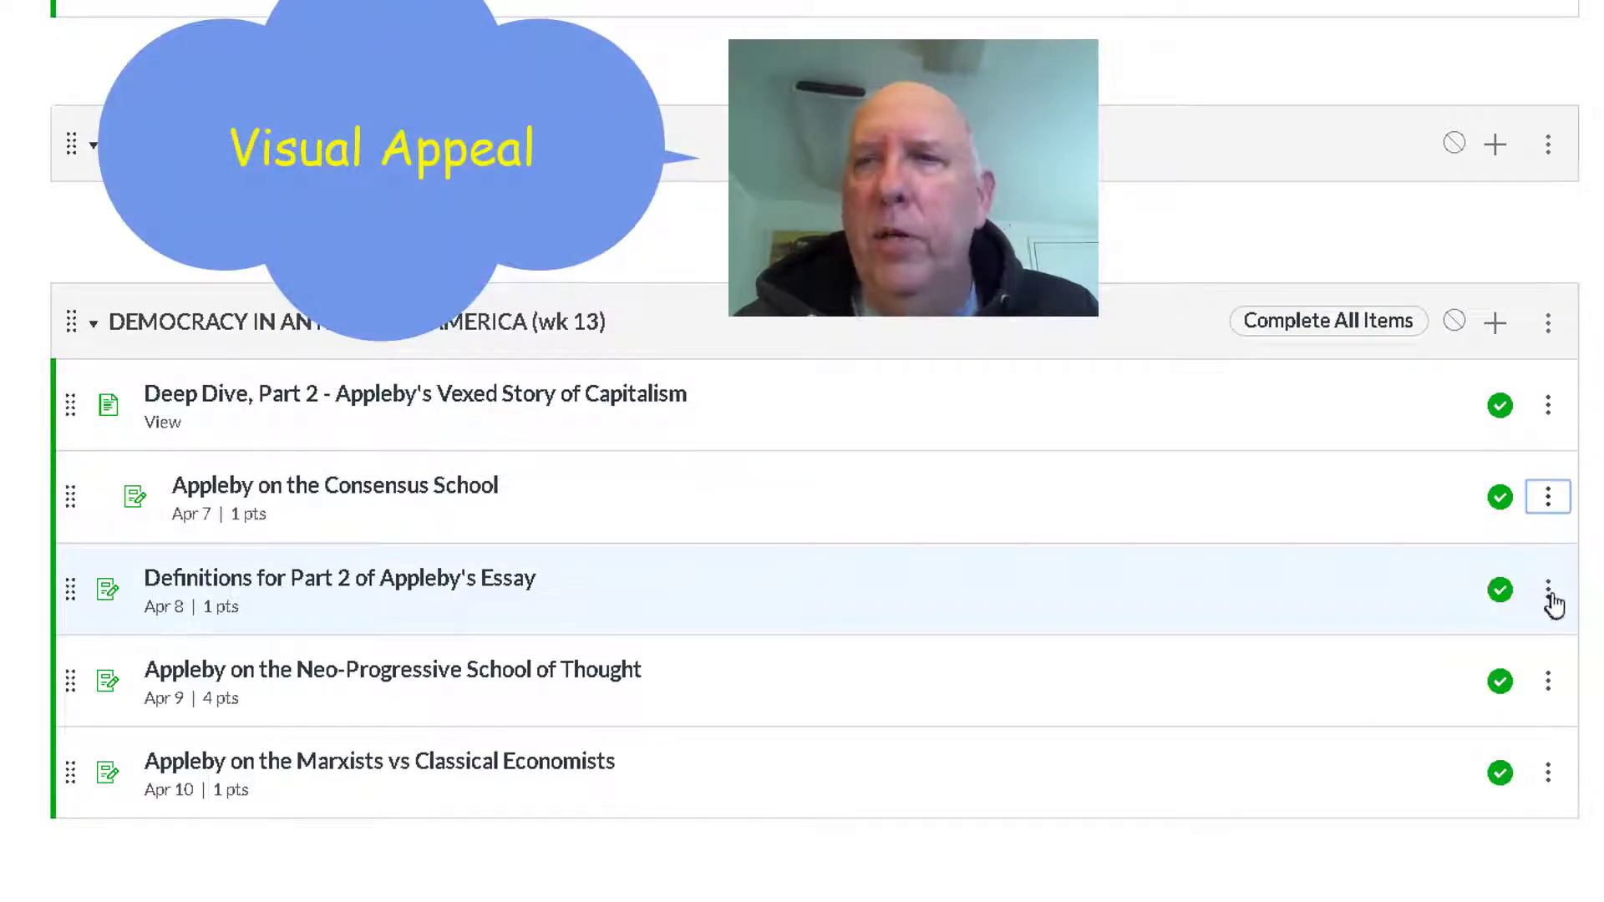
{"action": "left_click", "coordinate": [1548, 590]}
{"action": "left_click", "coordinate": [1539, 666]}
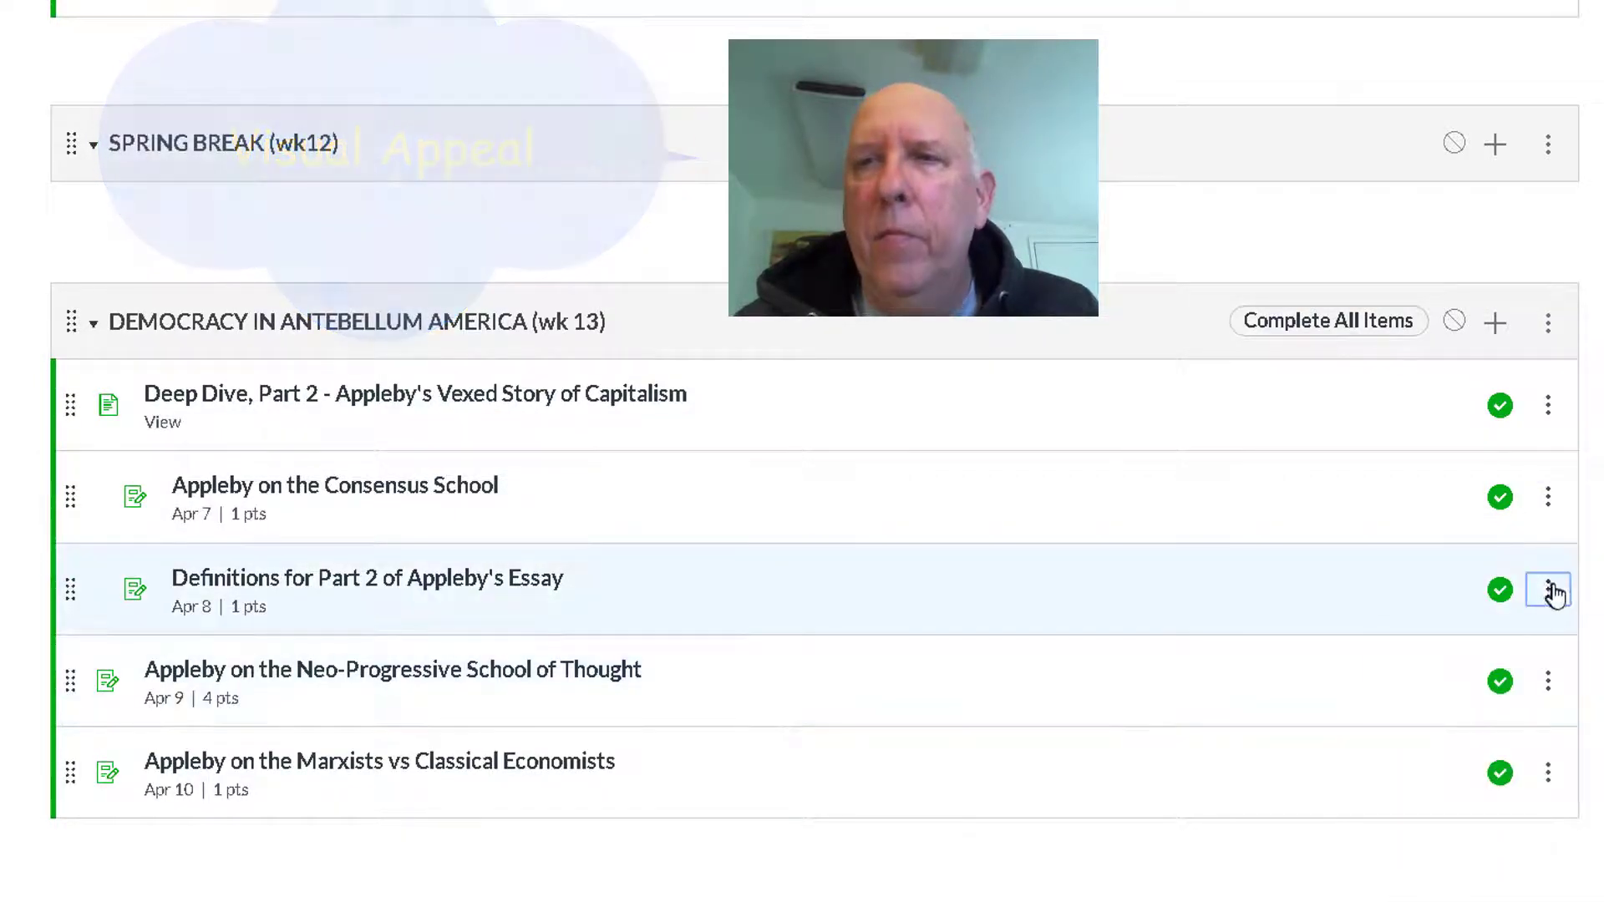
{"action": "left_click", "coordinate": [1550, 590]}
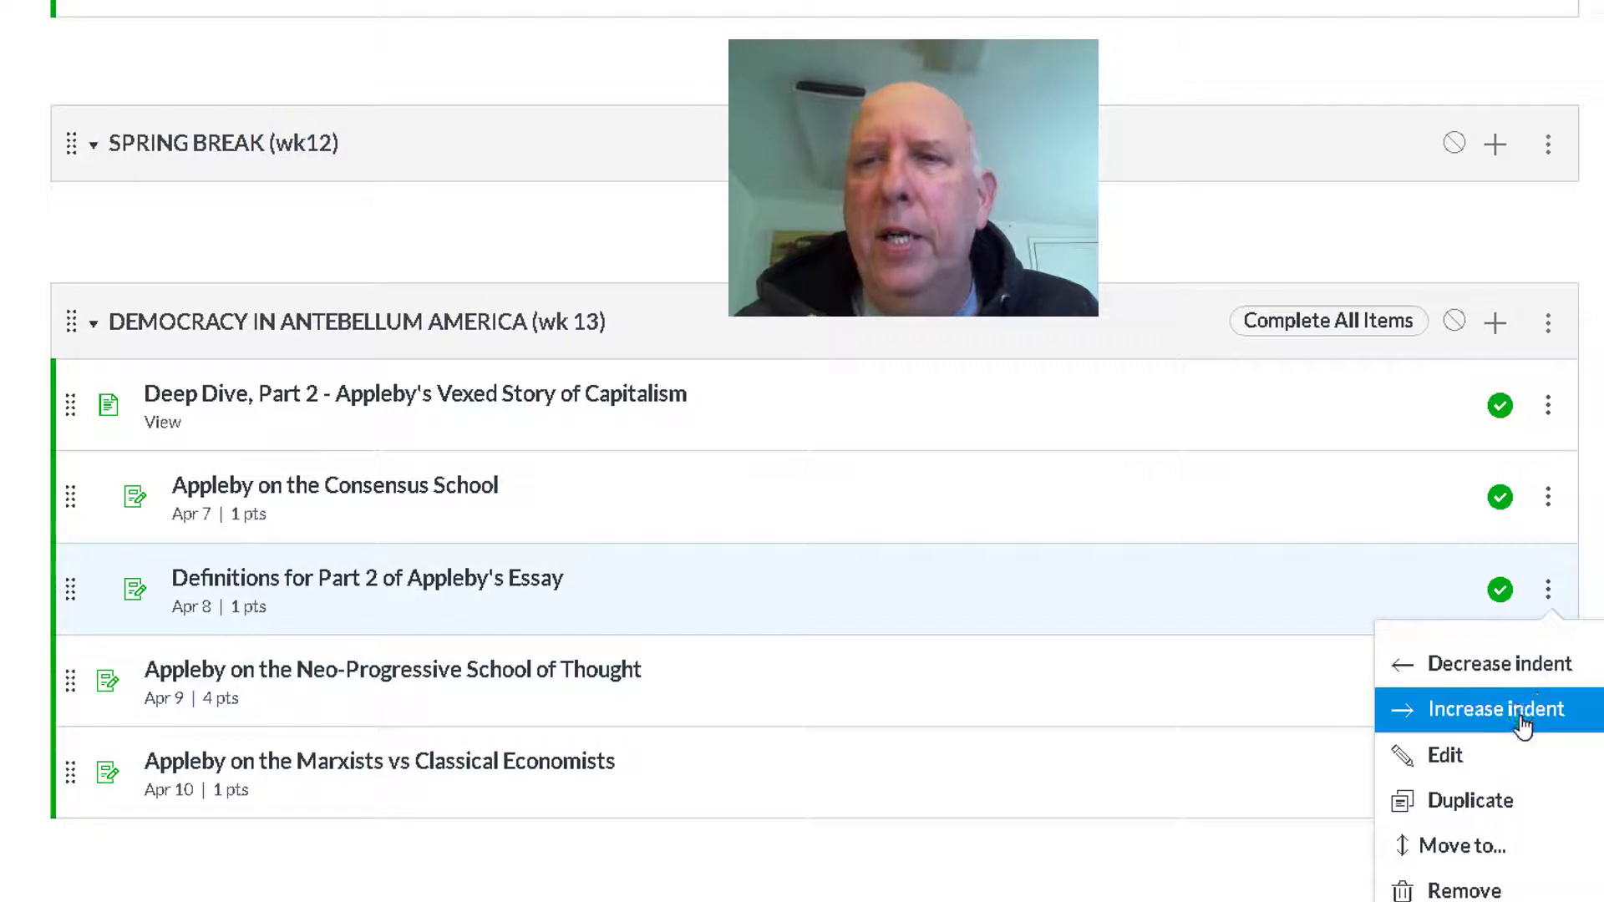
{"action": "left_click", "coordinate": [1522, 725]}
Indent the Neo-Progressive School assignment three levels
{"action": "left_click", "coordinate": [1539, 682]}
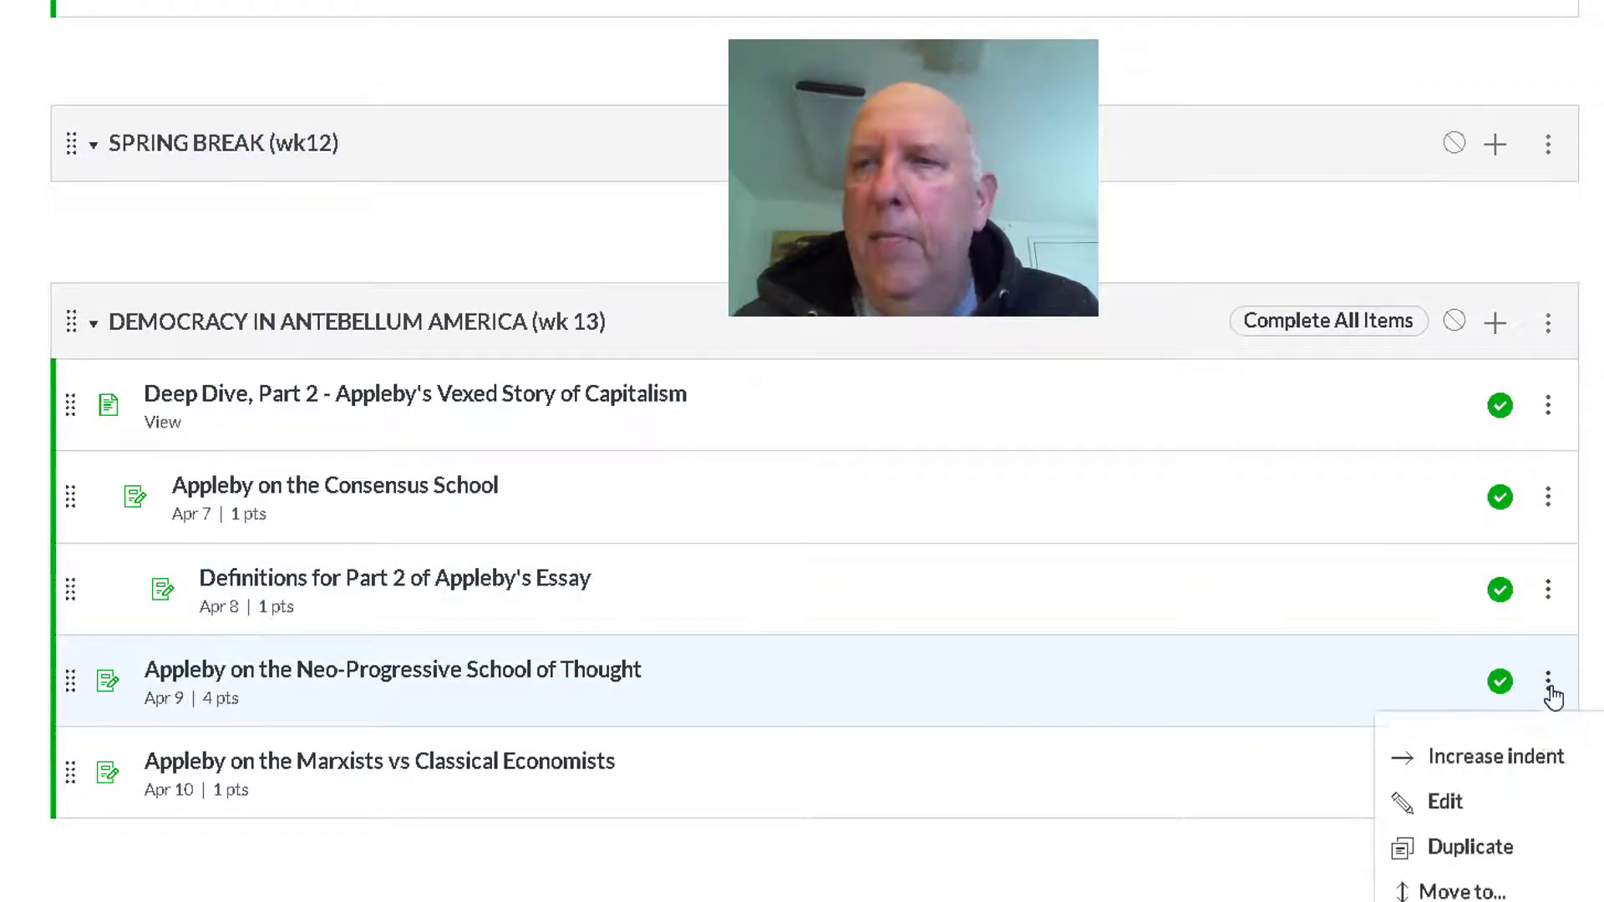
{"action": "left_click", "coordinate": [1535, 754]}
{"action": "left_click", "coordinate": [1543, 693]}
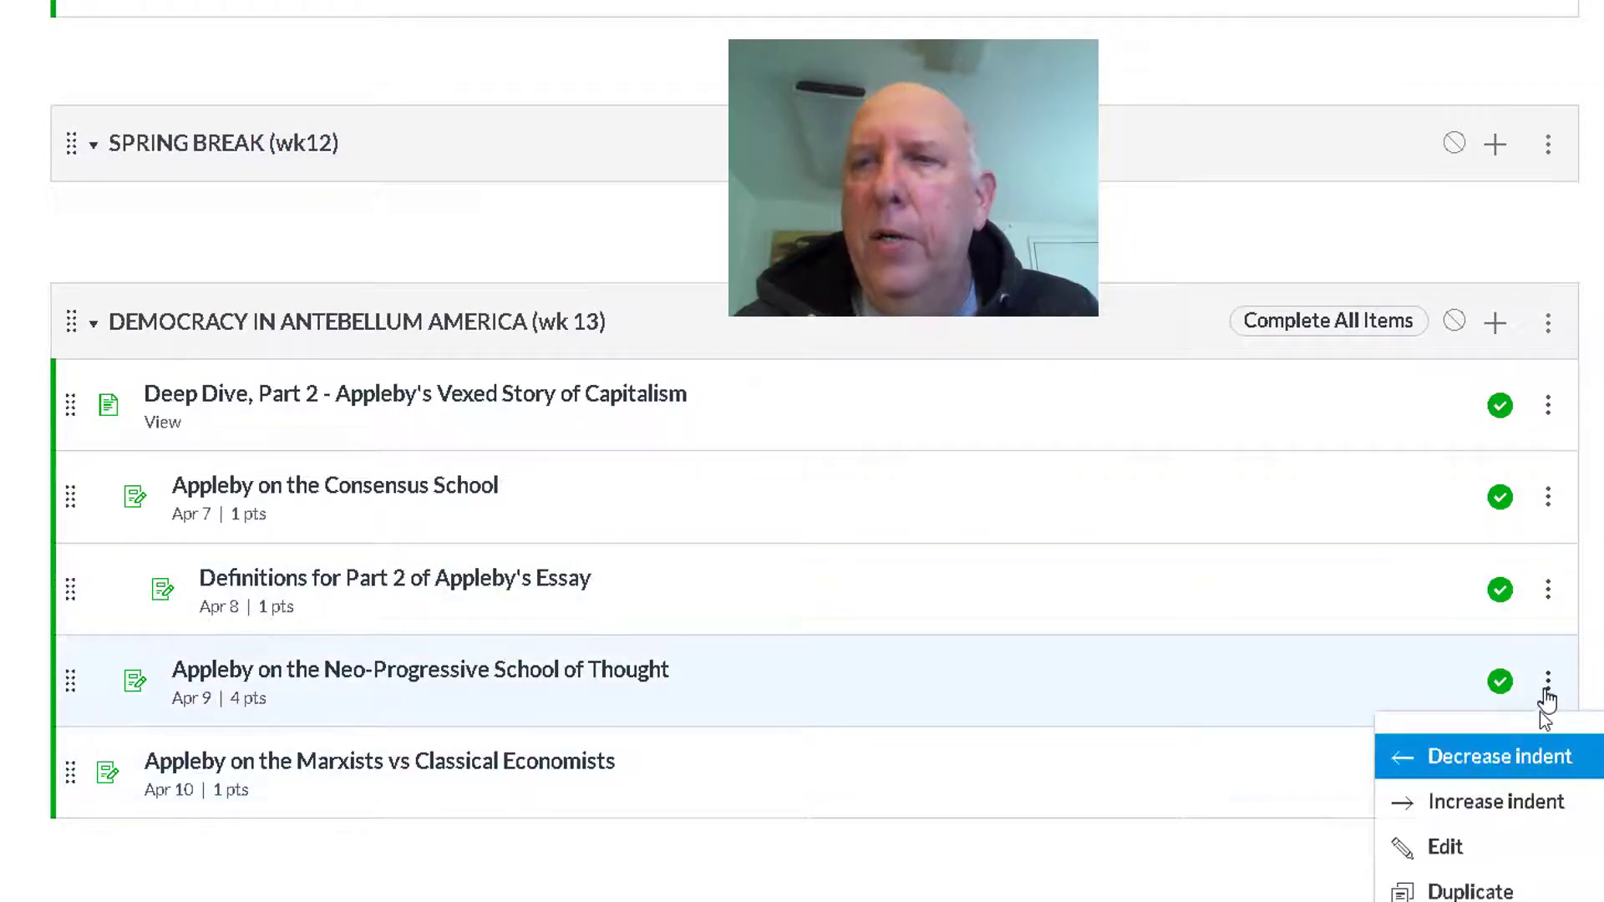
{"action": "left_click", "coordinate": [1521, 803]}
{"action": "left_click", "coordinate": [1548, 680]}
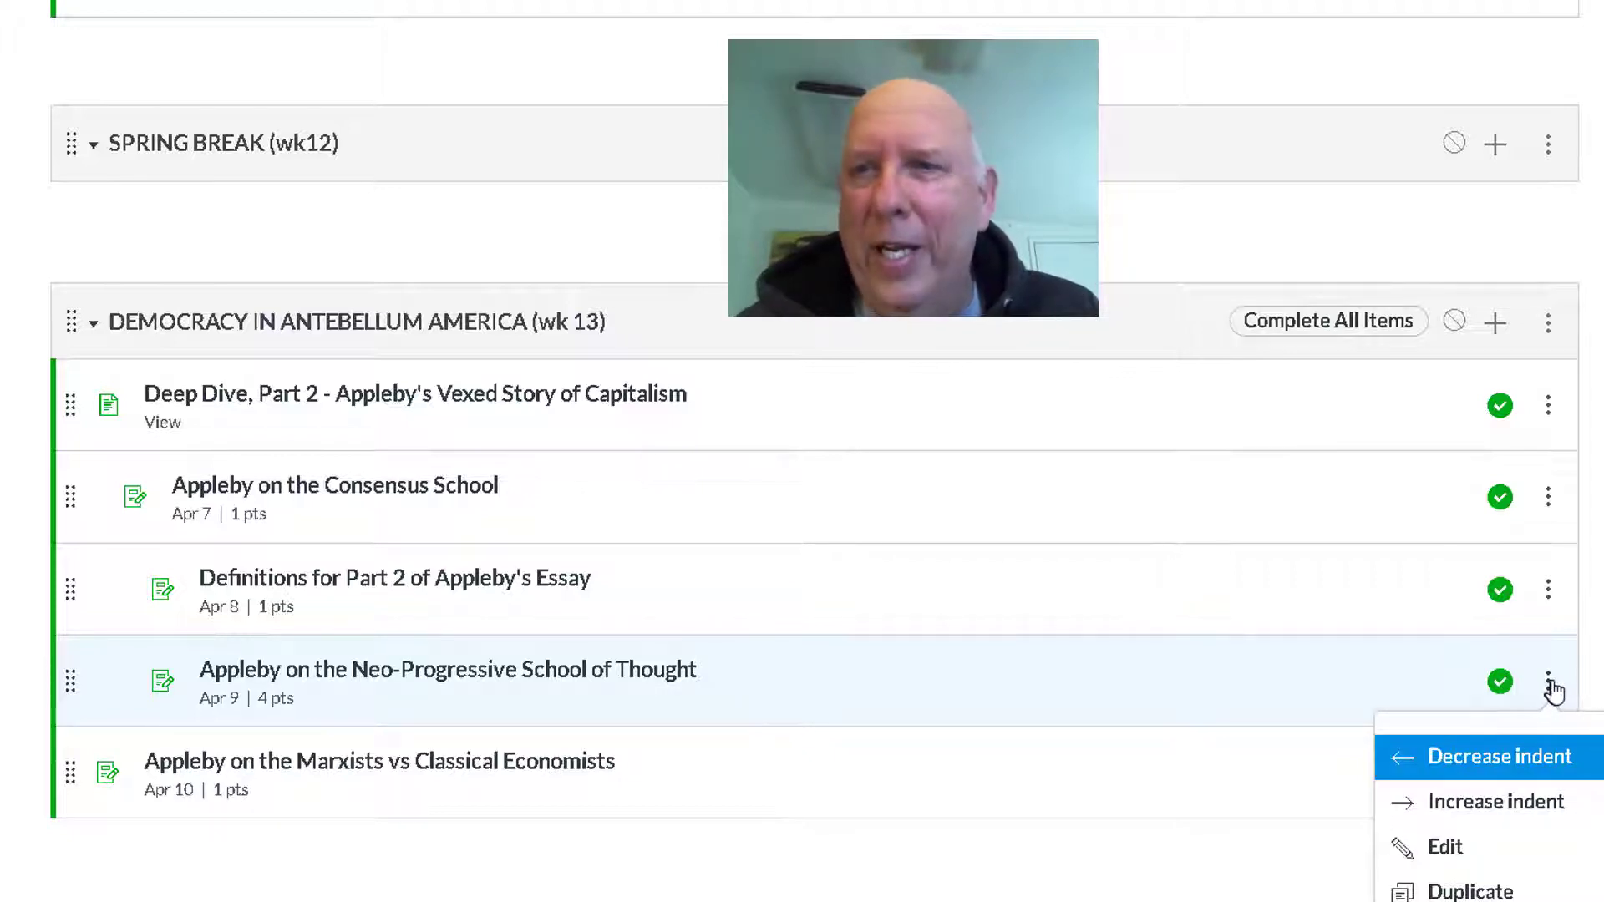
{"action": "left_click", "coordinate": [1554, 803]}
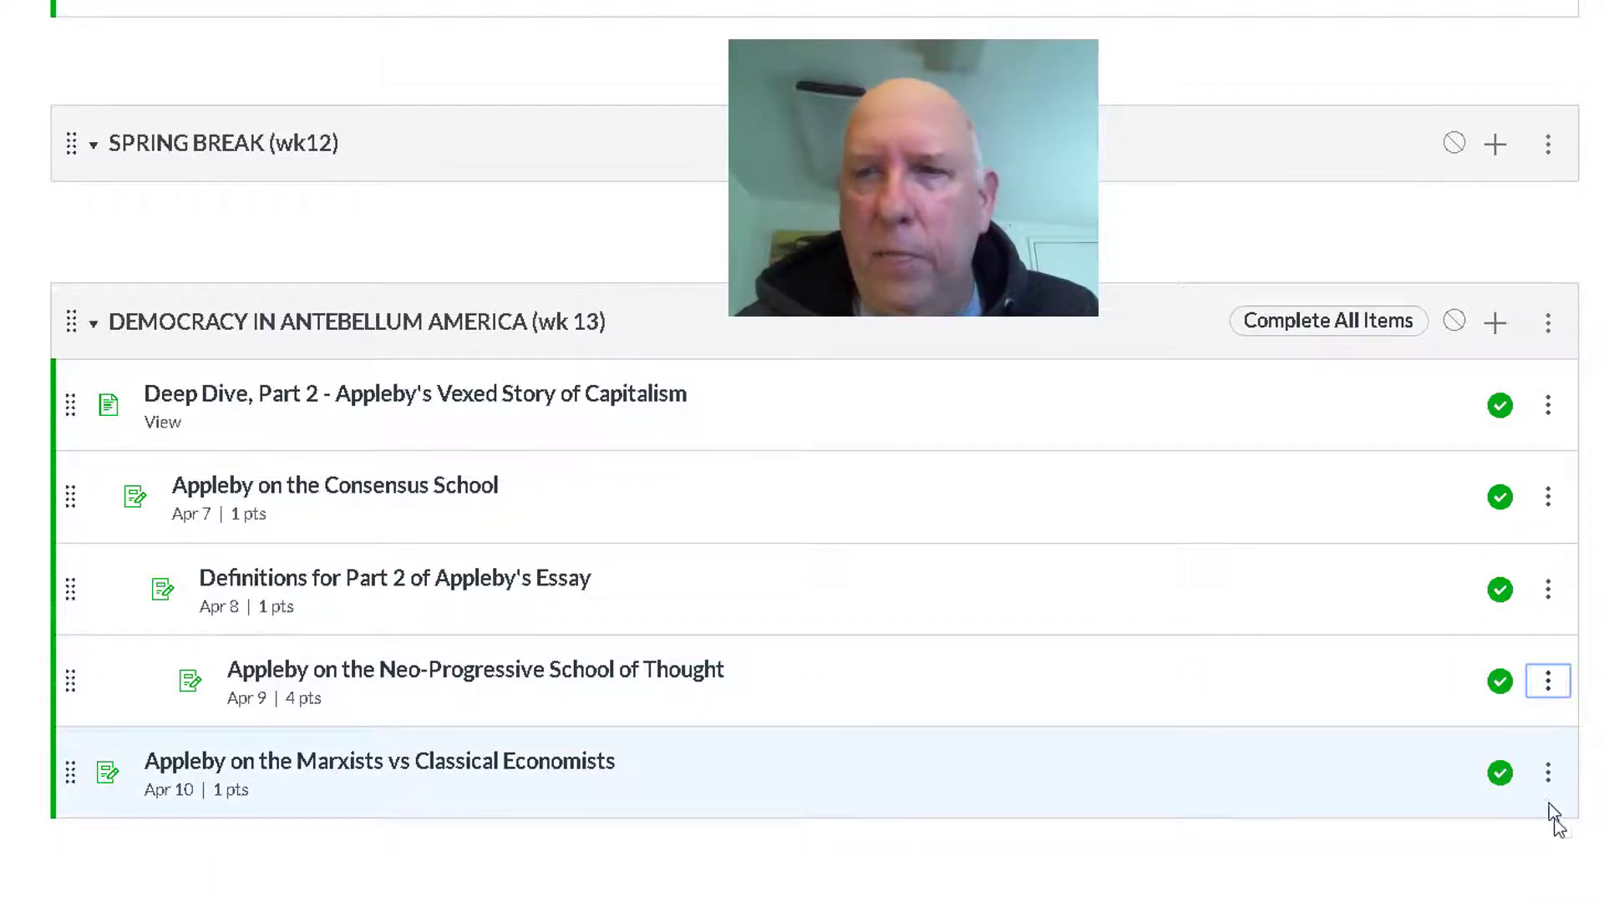
Indent the Marxists vs Classical Economists assignment four levels
{"action": "left_click", "coordinate": [1549, 775]}
{"action": "left_click", "coordinate": [1547, 849]}
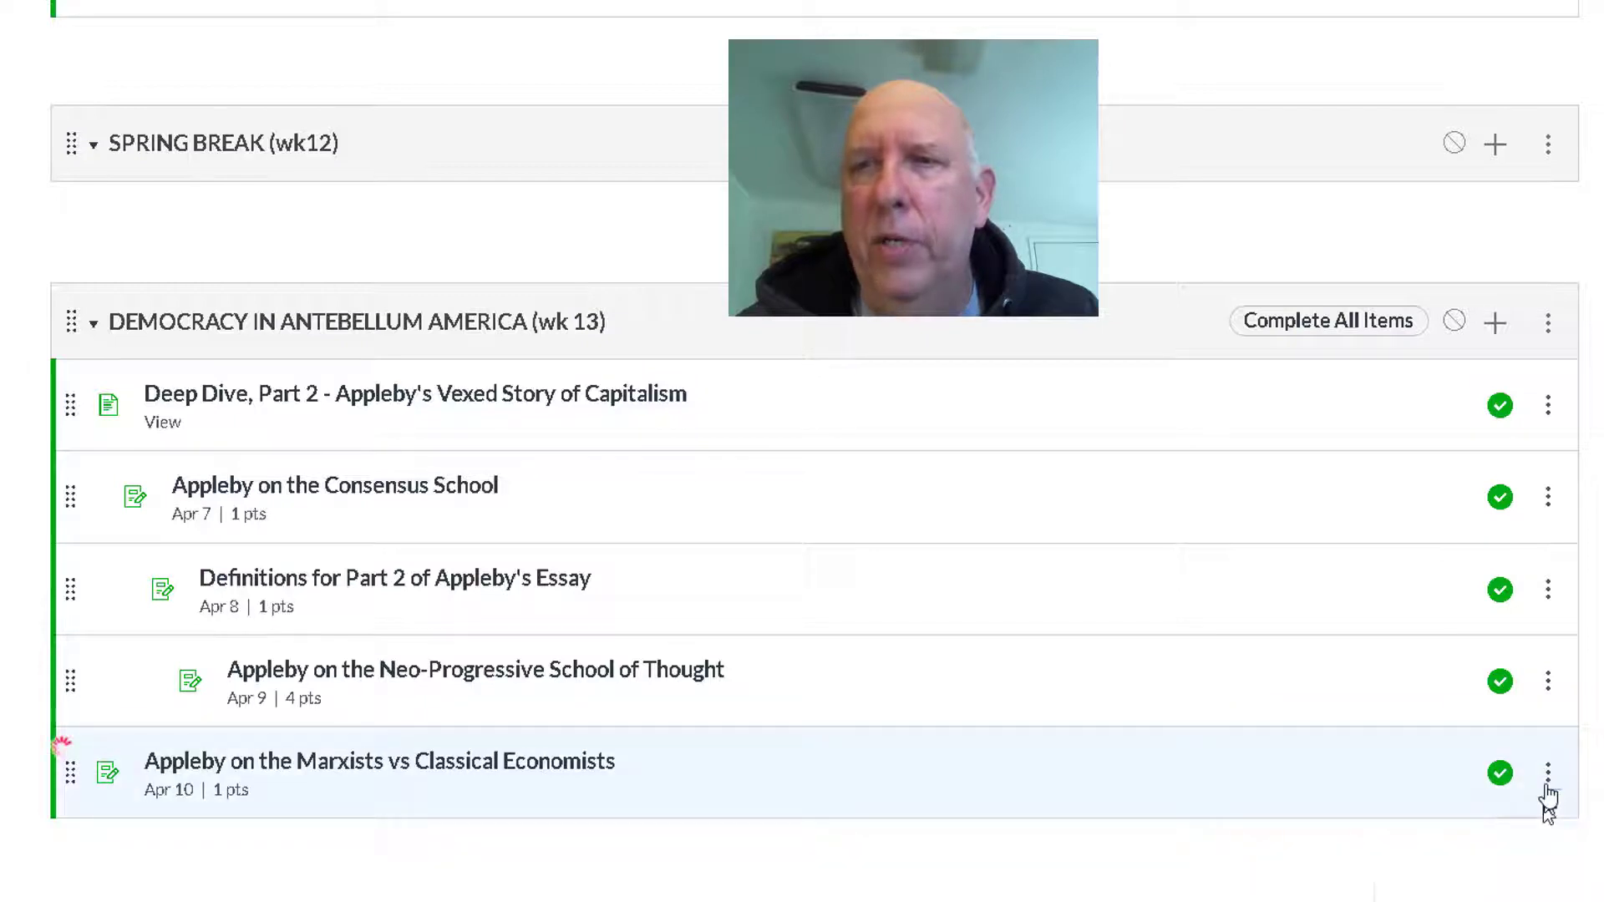
{"action": "left_click", "coordinate": [1547, 775]}
{"action": "left_click", "coordinate": [1551, 884]}
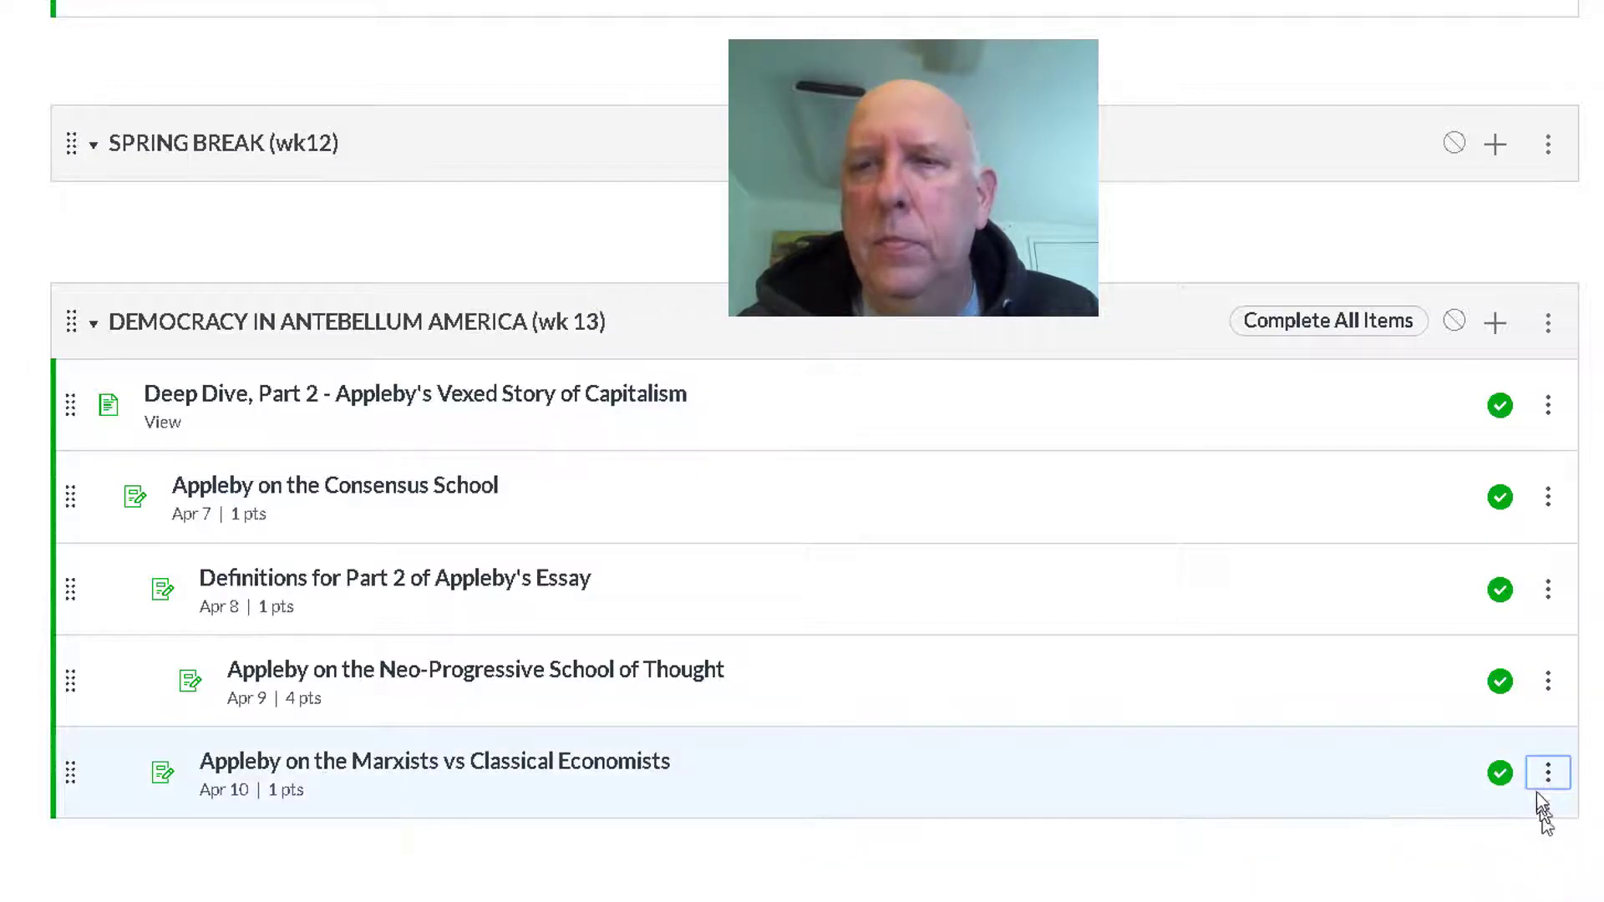
{"action": "left_click", "coordinate": [1548, 775]}
{"action": "left_click", "coordinate": [1550, 886]}
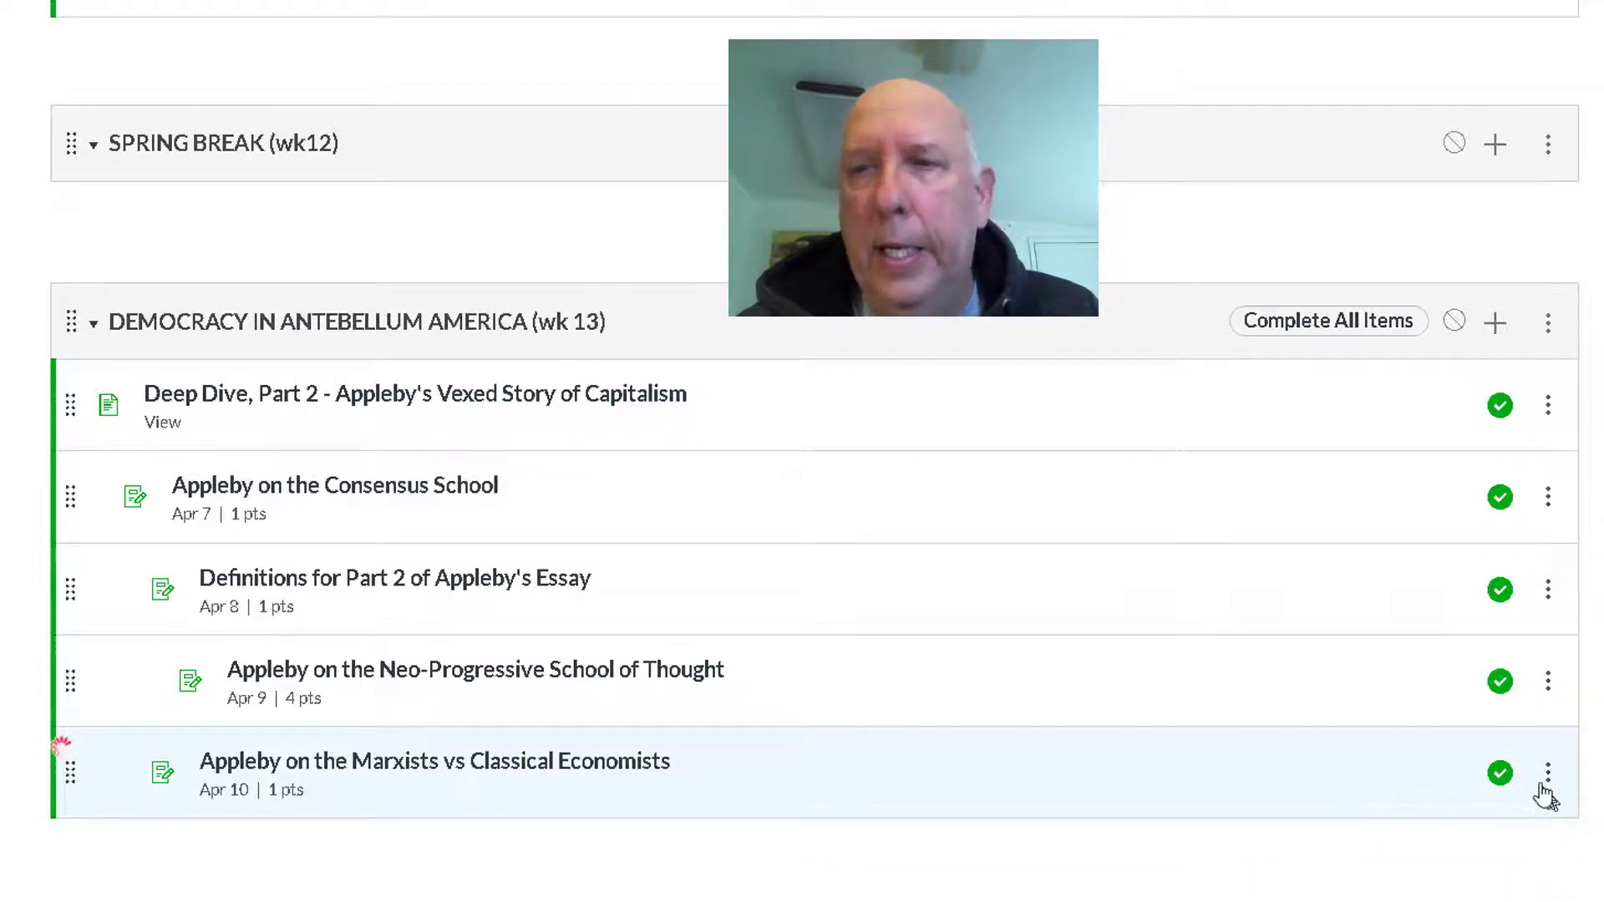
{"action": "left_click", "coordinate": [1545, 777]}
{"action": "left_click", "coordinate": [1539, 778]}
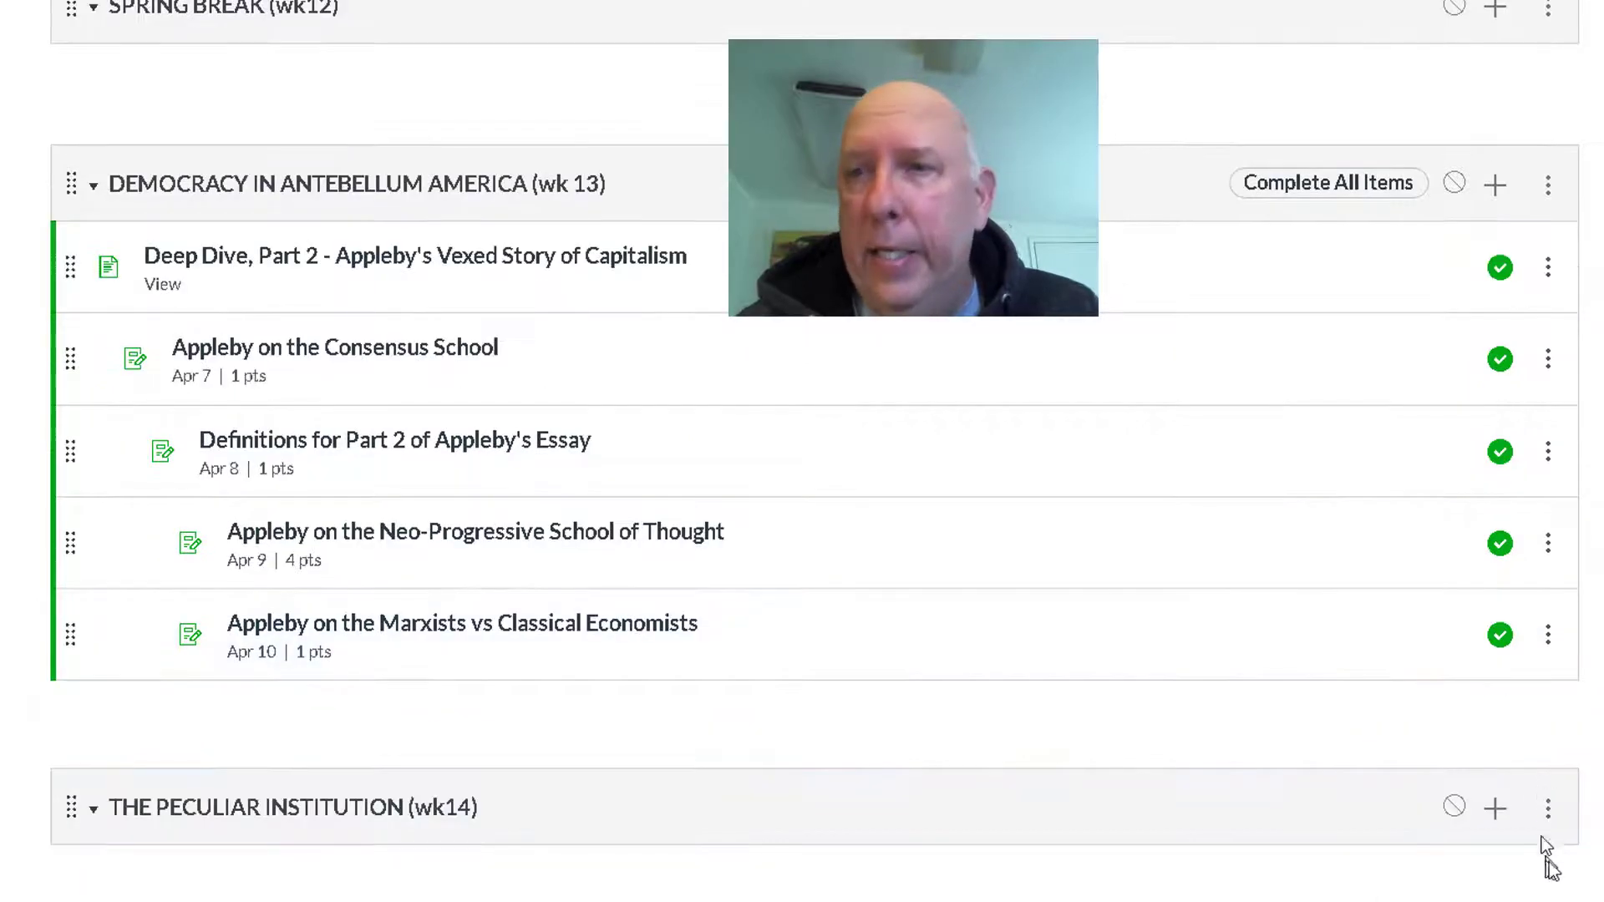
{"action": "left_click", "coordinate": [1548, 639]}
{"action": "left_click", "coordinate": [1550, 757]}
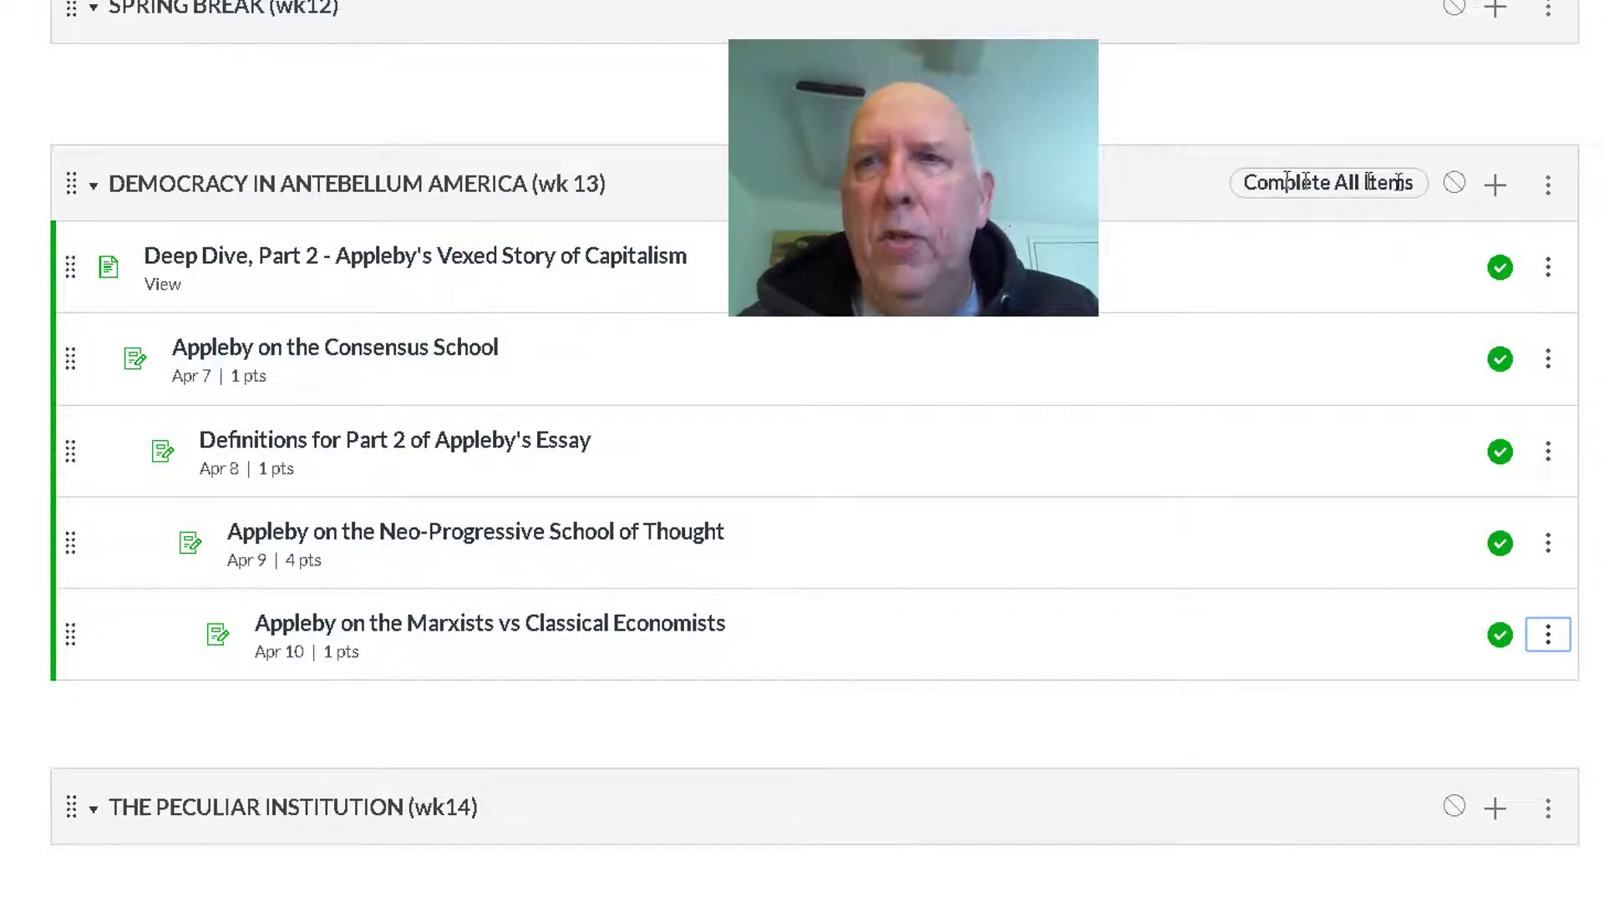
Publish the wk 13 module and choose Continue so modules aren't re-locked for students
{"action": "left_click", "coordinate": [1454, 184]}
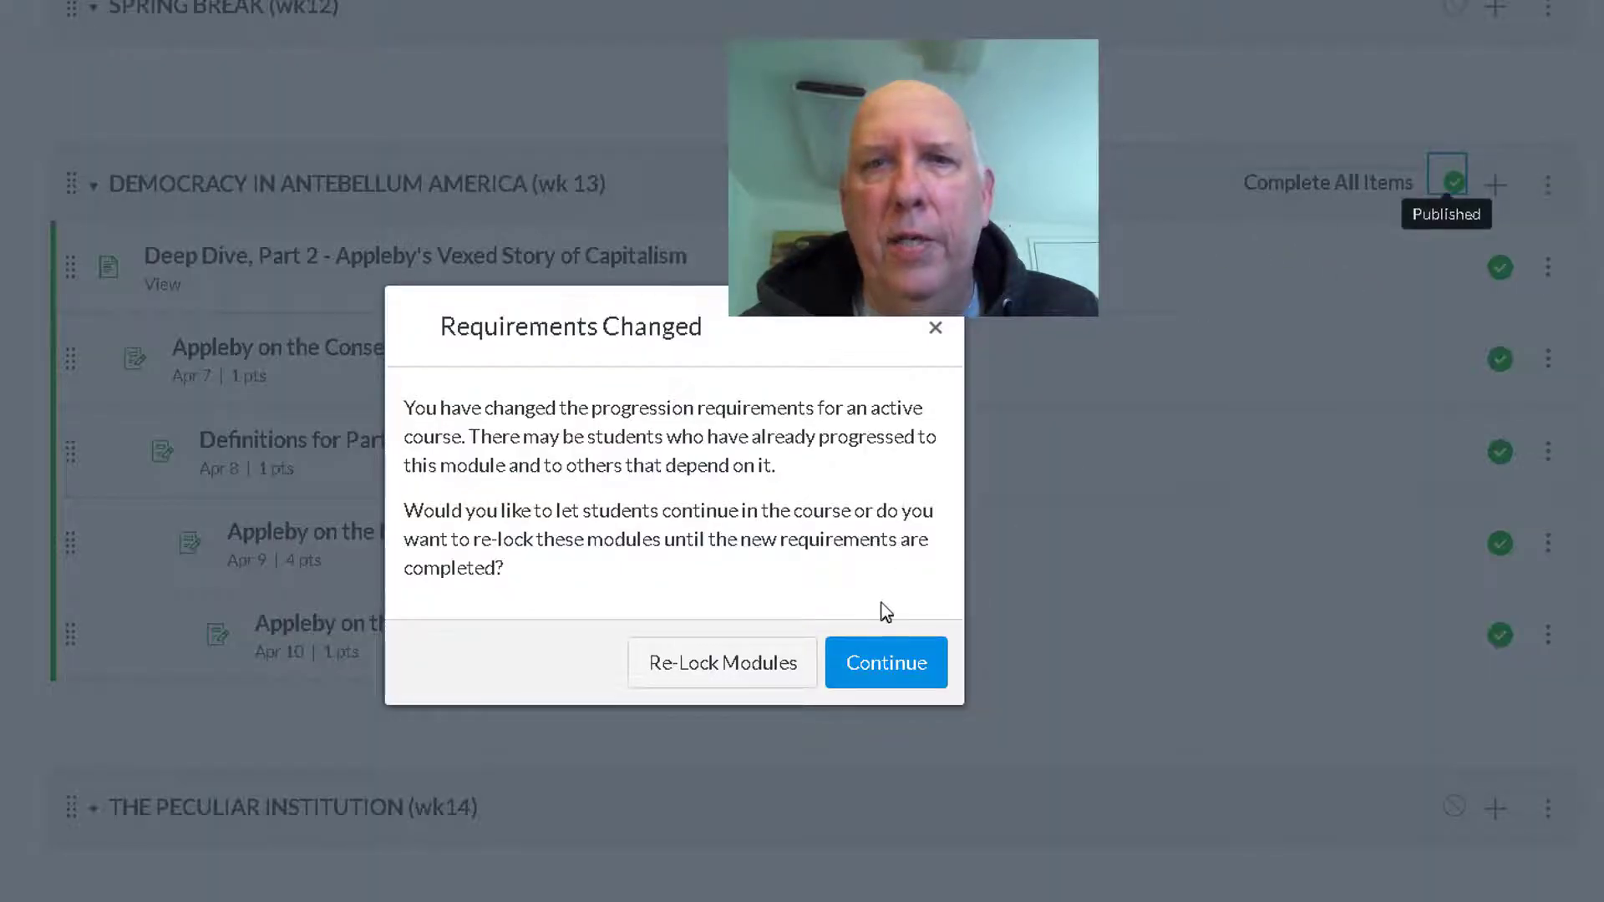
{"action": "left_click", "coordinate": [902, 670]}
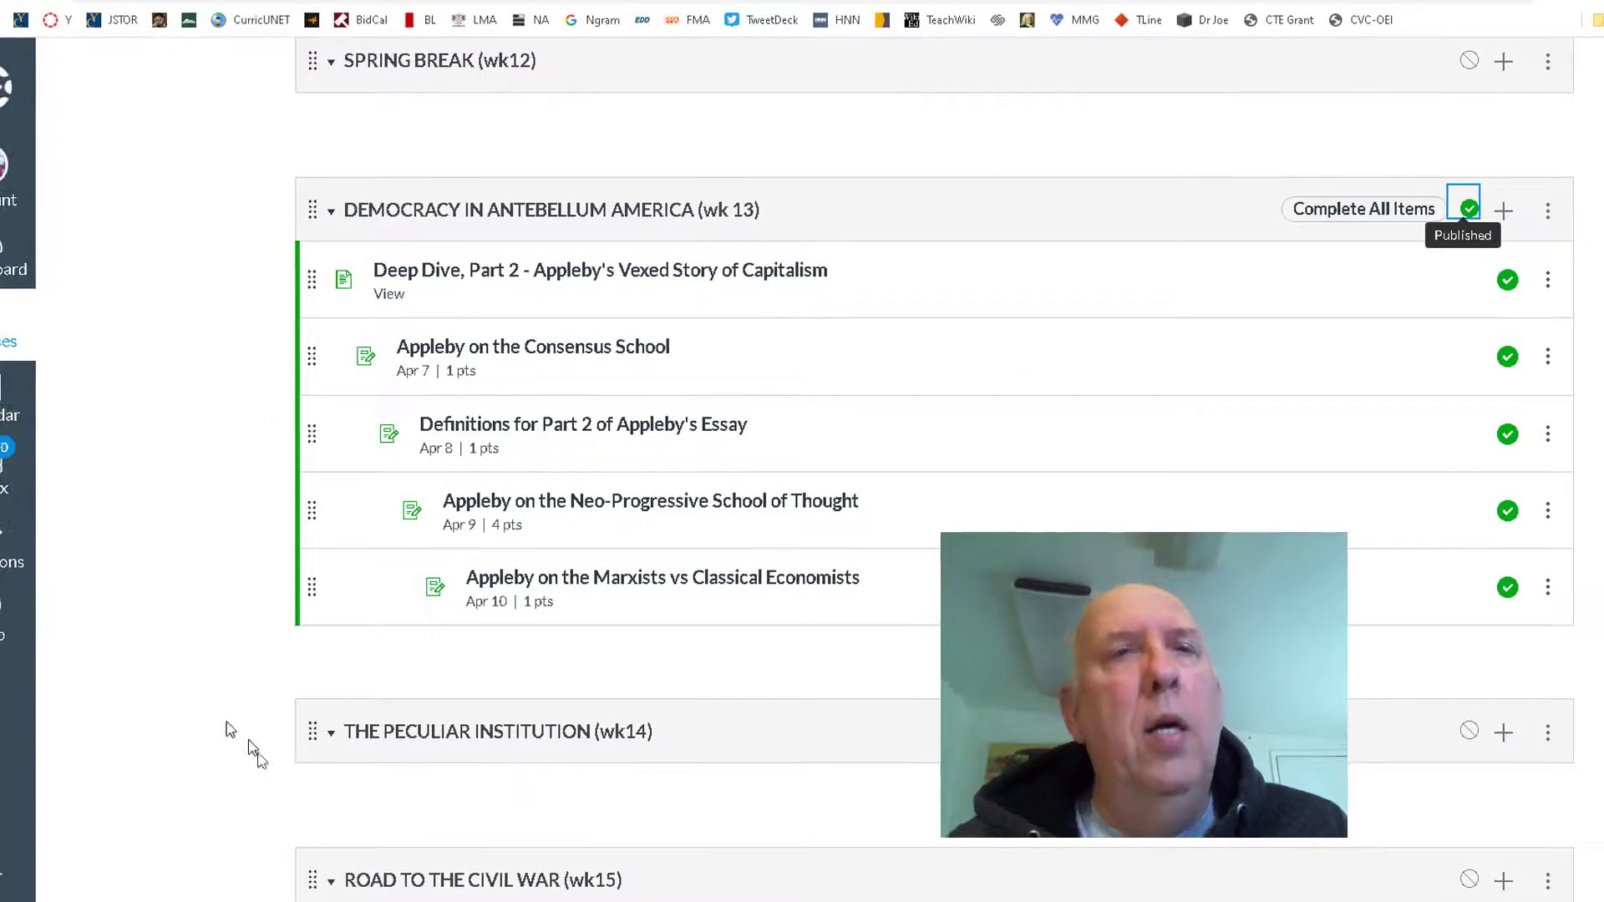
Enter Student View from the course home, open Modules, and scroll toward the wk 13 module
{"action": "scroll", "coordinate": [156, 610], "scroll_direction": "up", "scroll_amount": 20}
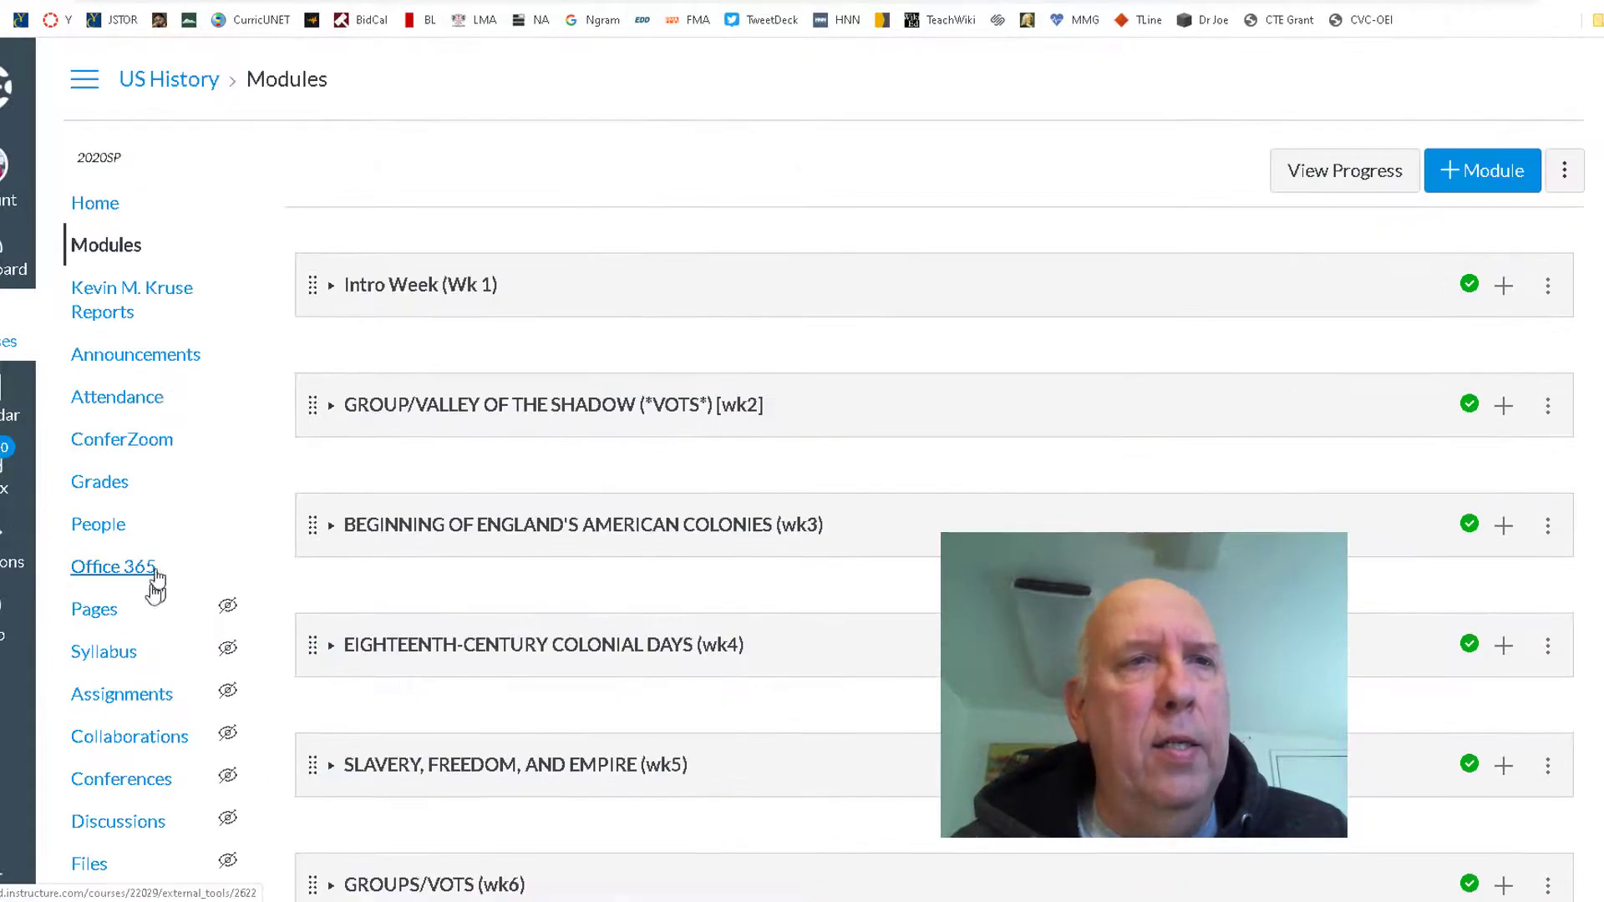
{"action": "left_click", "coordinate": [87, 206]}
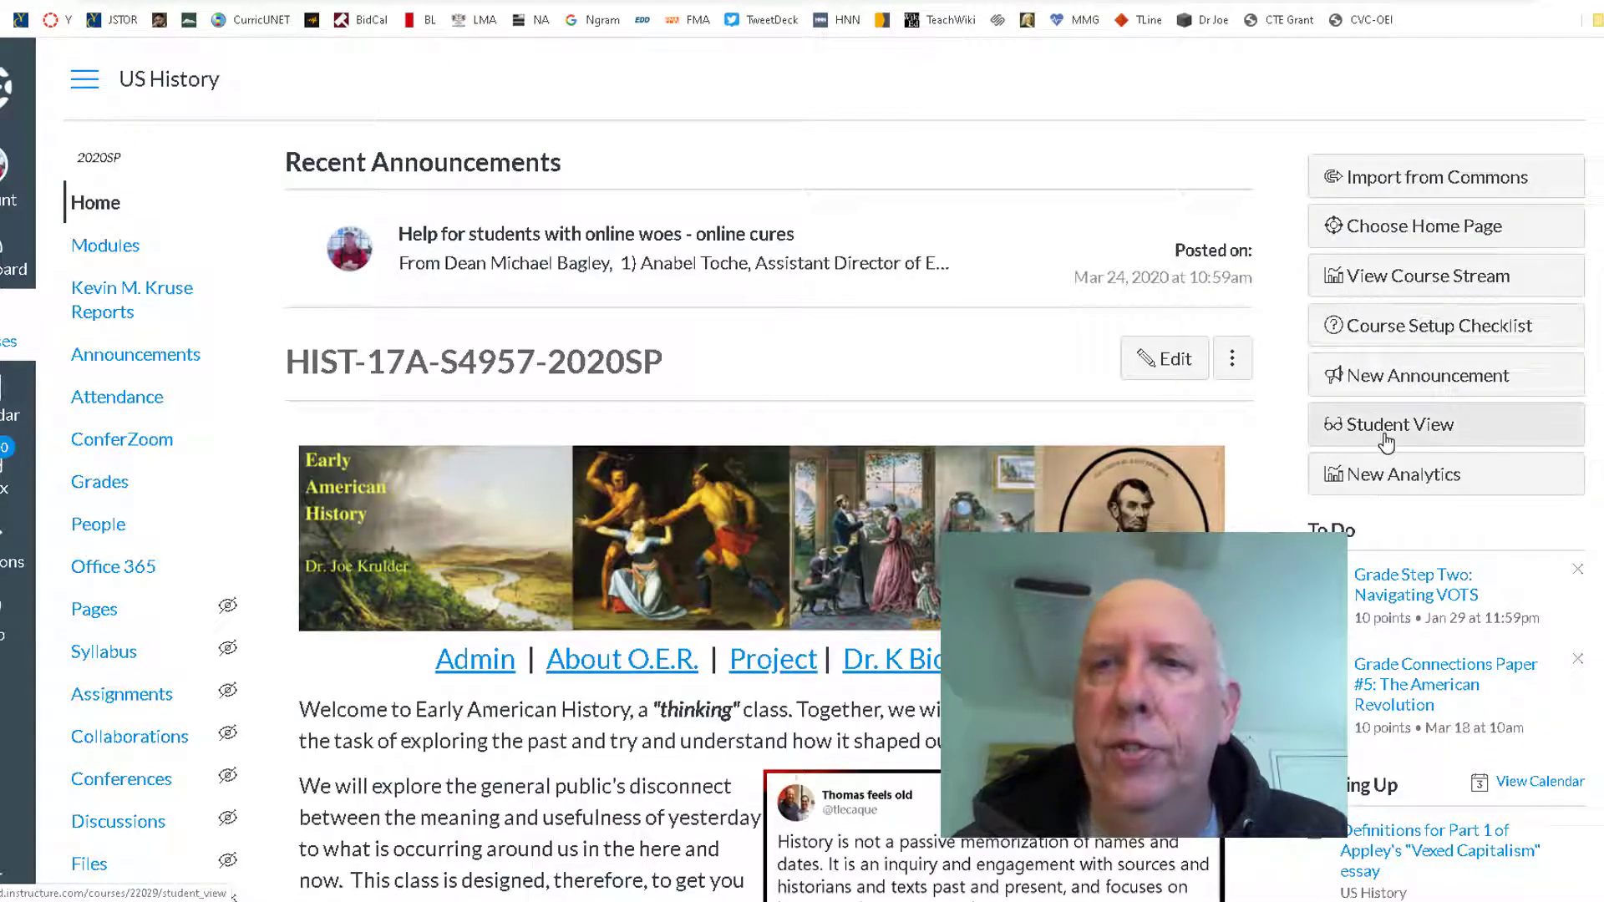
{"action": "left_click", "coordinate": [1387, 439]}
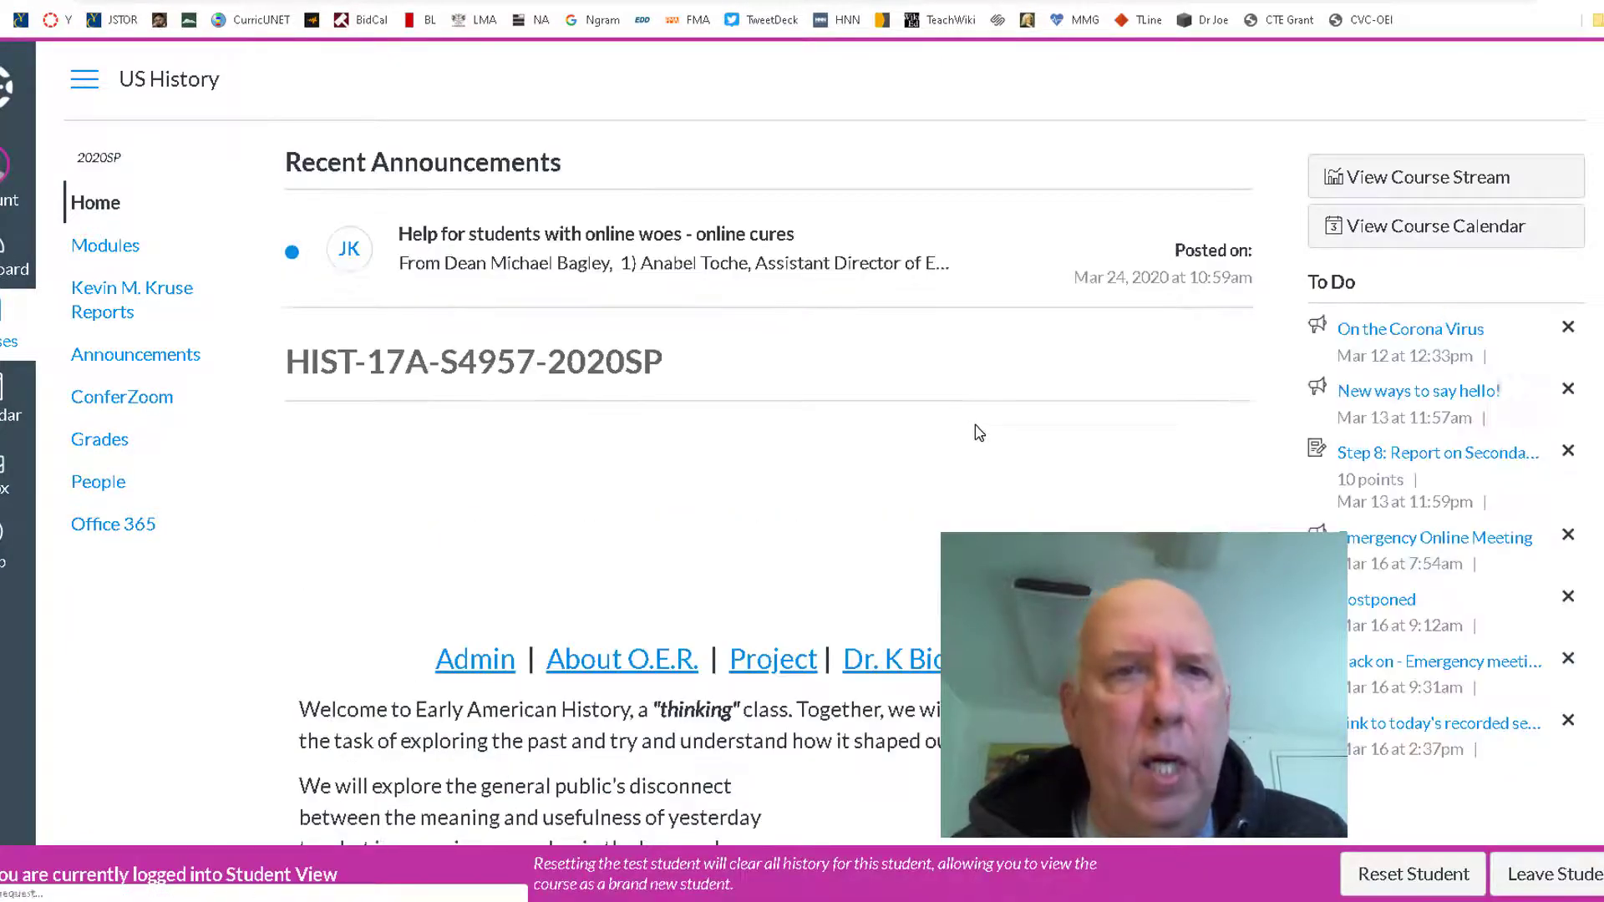
{"action": "left_click", "coordinate": [101, 248]}
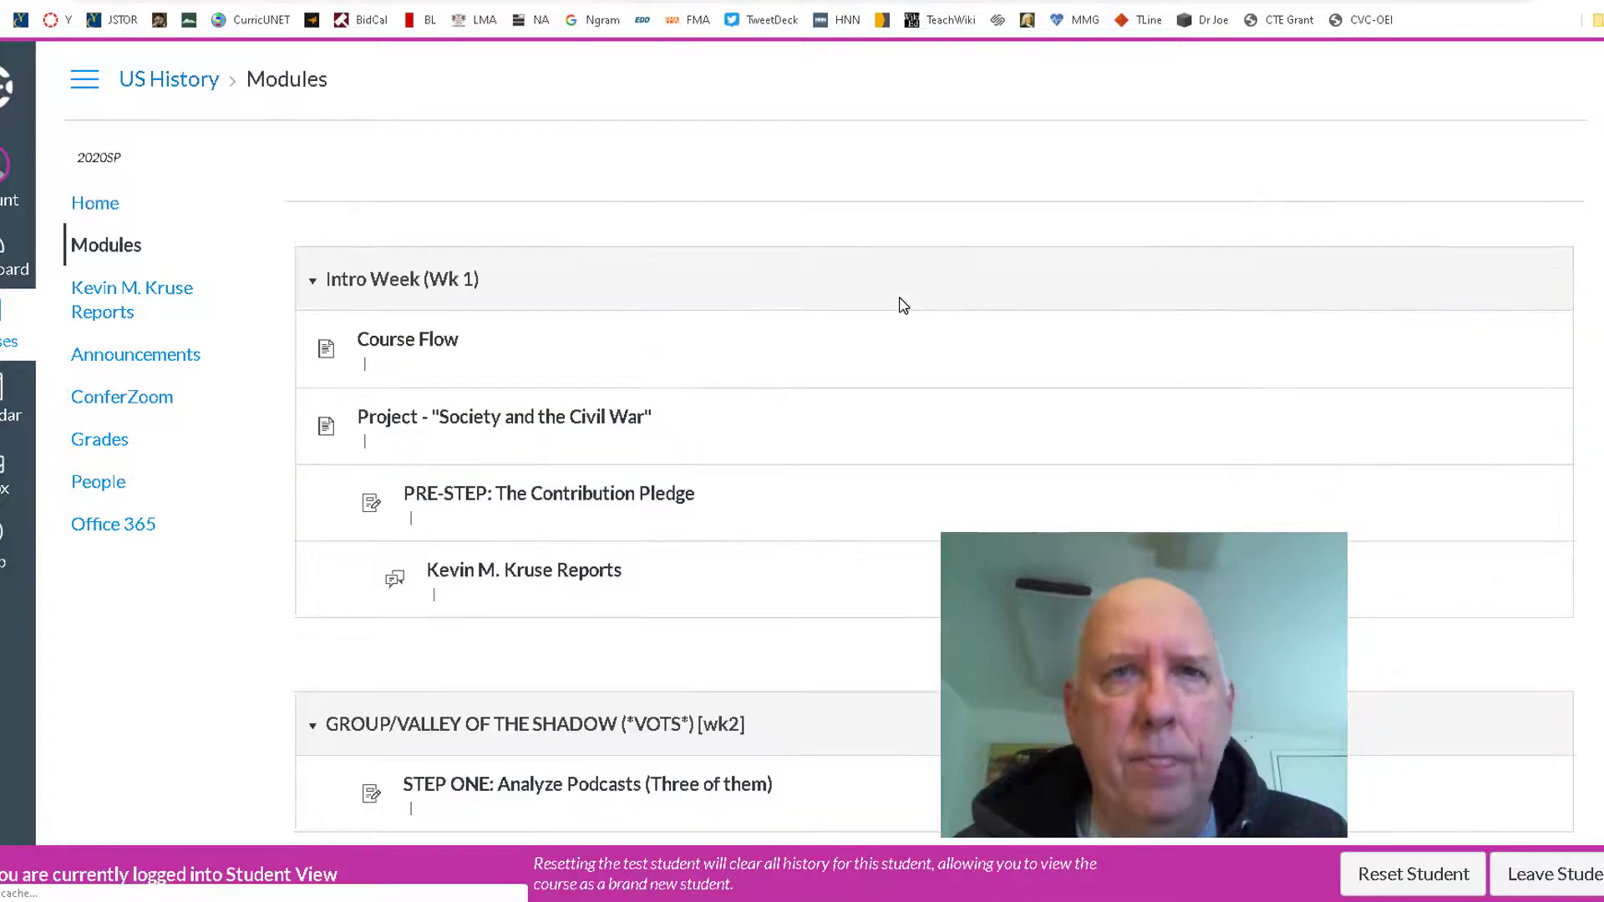
{"action": "scroll", "coordinate": [906, 317], "scroll_direction": "down", "scroll_amount": 15}
{"action": "scroll", "coordinate": [908, 333], "scroll_direction": "down", "scroll_amount": 20}
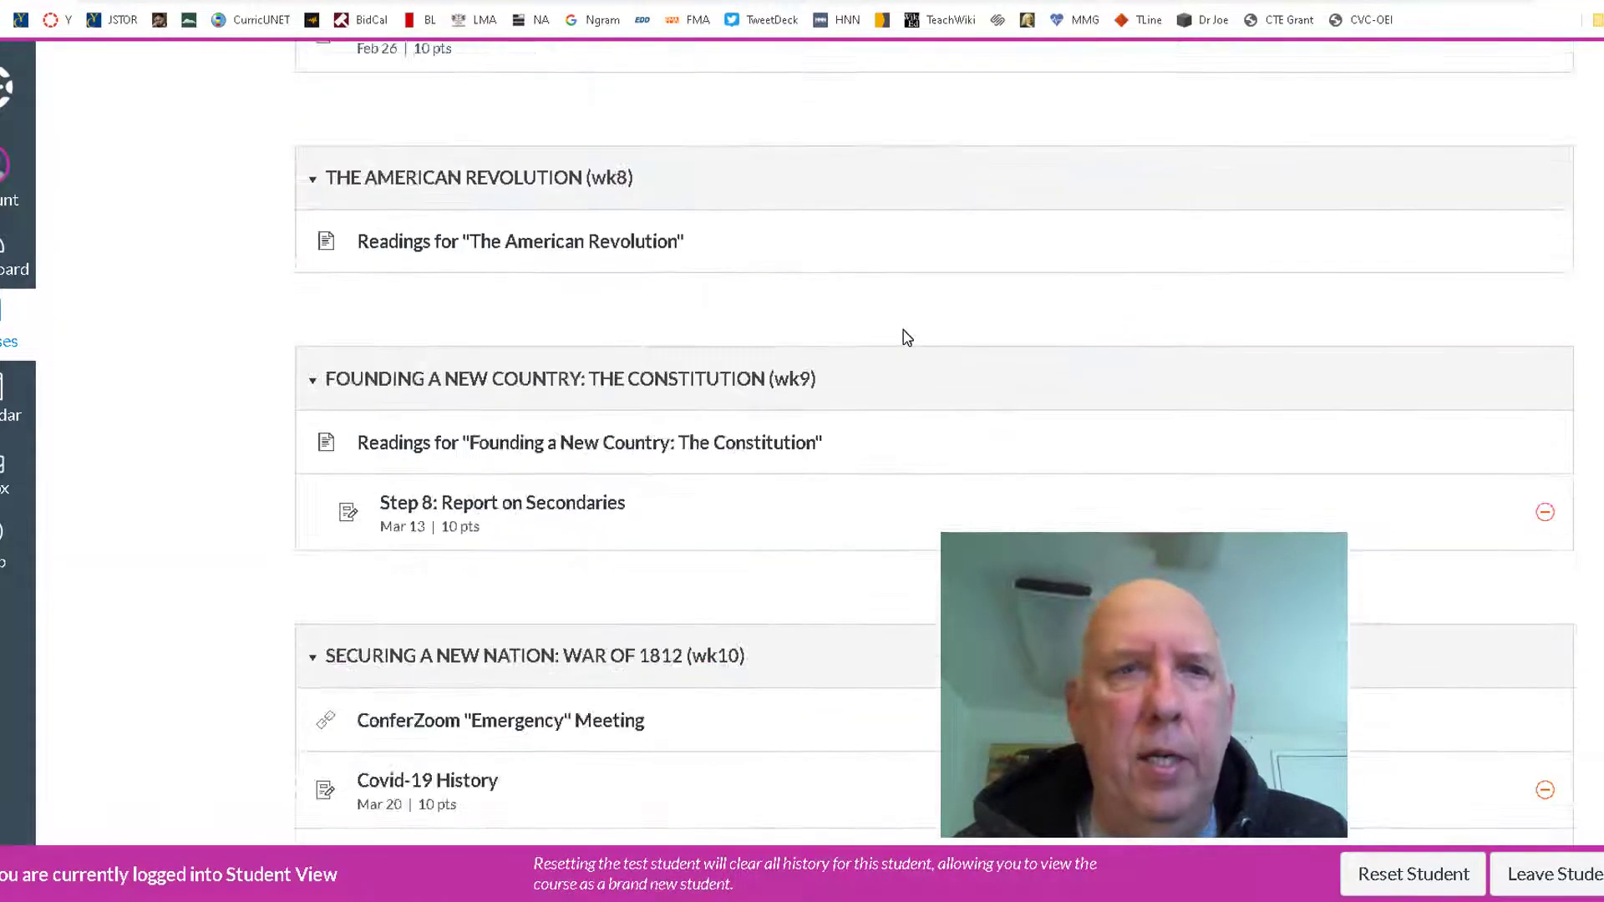